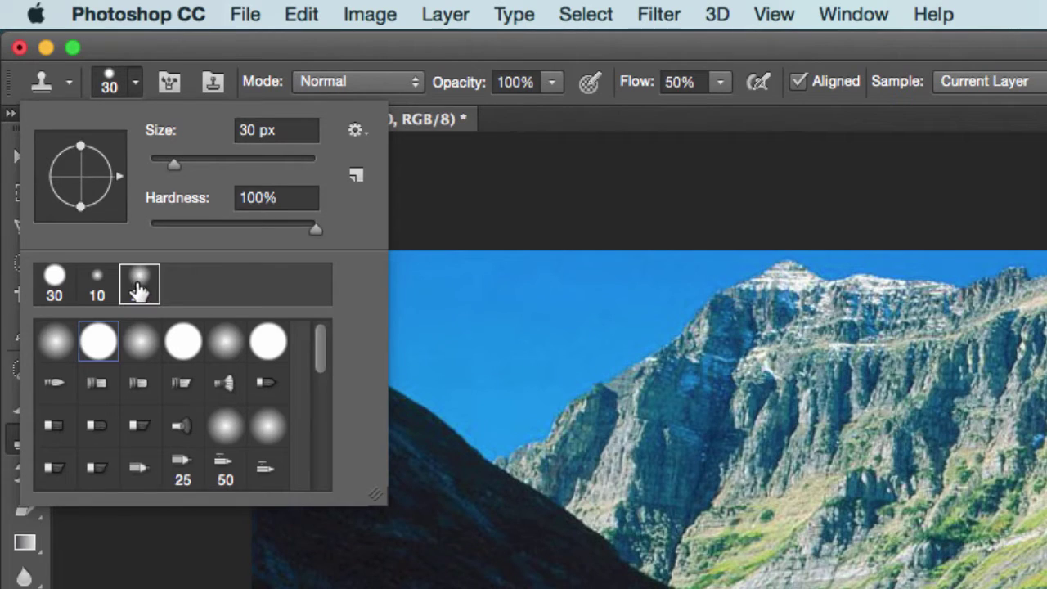
Choose the hard round brush tip with 100% hardness for the Clone Stamp and set its size to 23 px
click(137, 286)
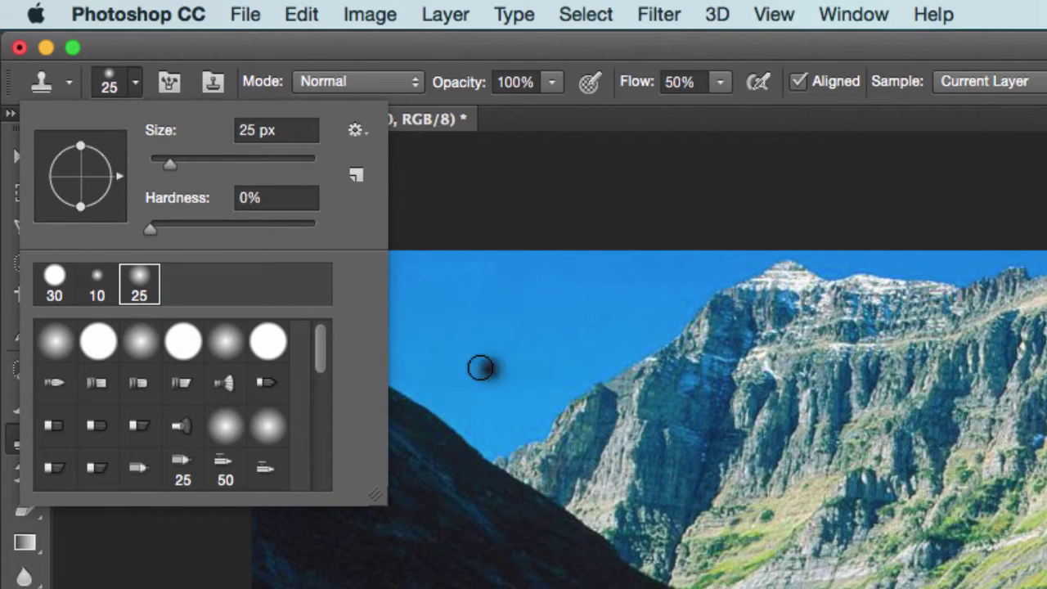
click(100, 344)
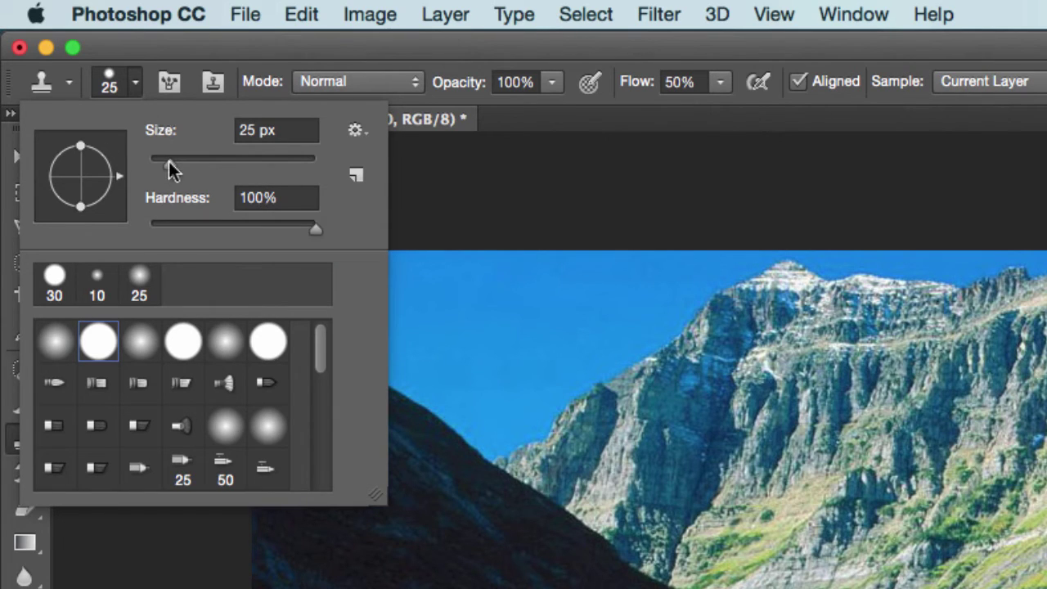
drag(170, 167, 231, 165)
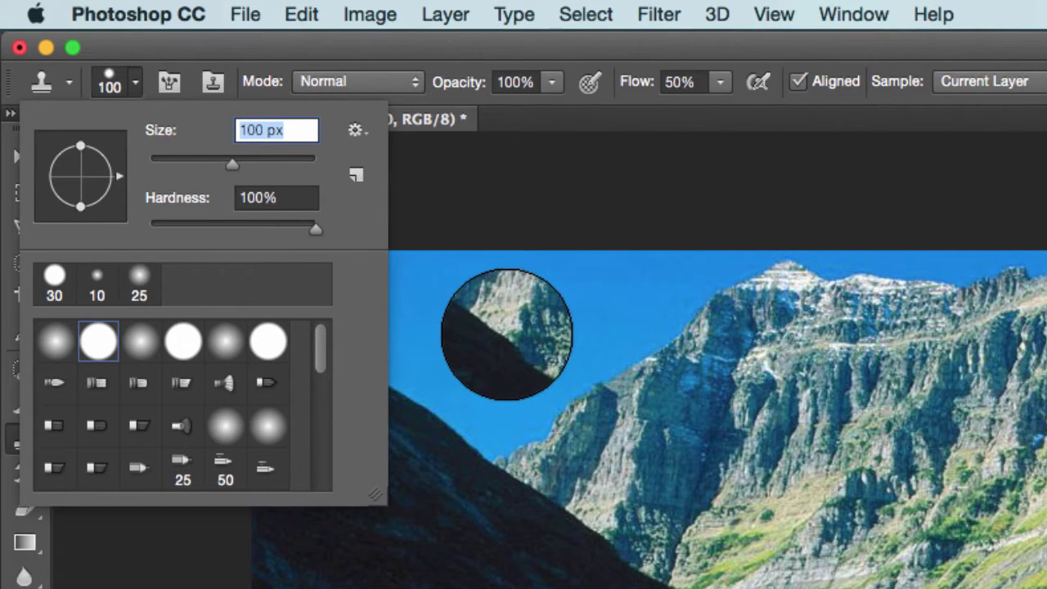
drag(234, 164, 168, 169)
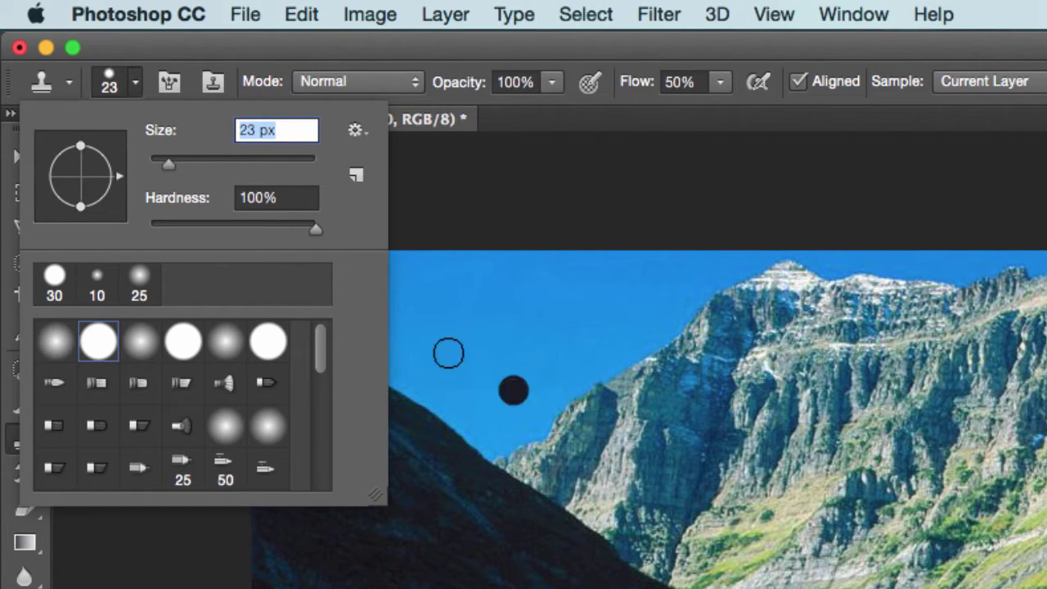
Open the detailed brush tip settings and set the brush spacing to 1%
click(175, 83)
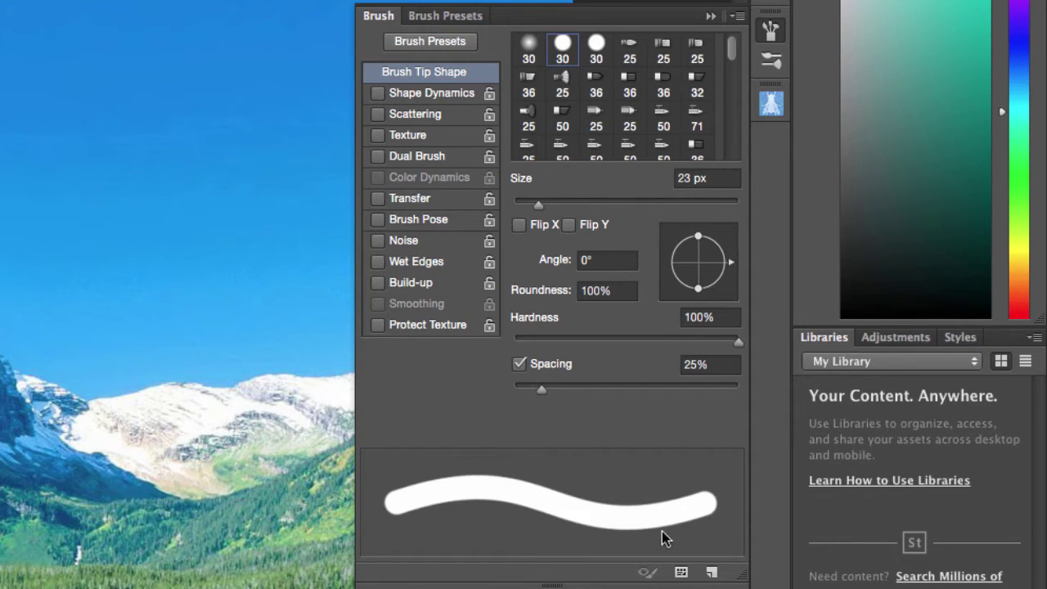
mouse_move(542, 391)
mouse_down()
mouse_move(686, 398)
mouse_move(663, 393)
mouse_up()
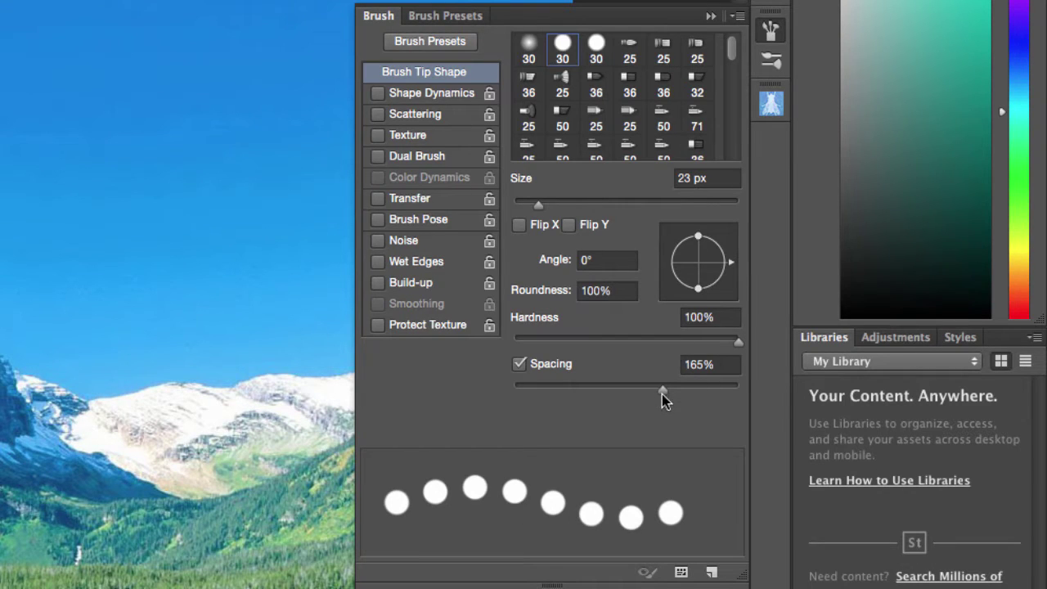
drag(662, 392, 514, 394)
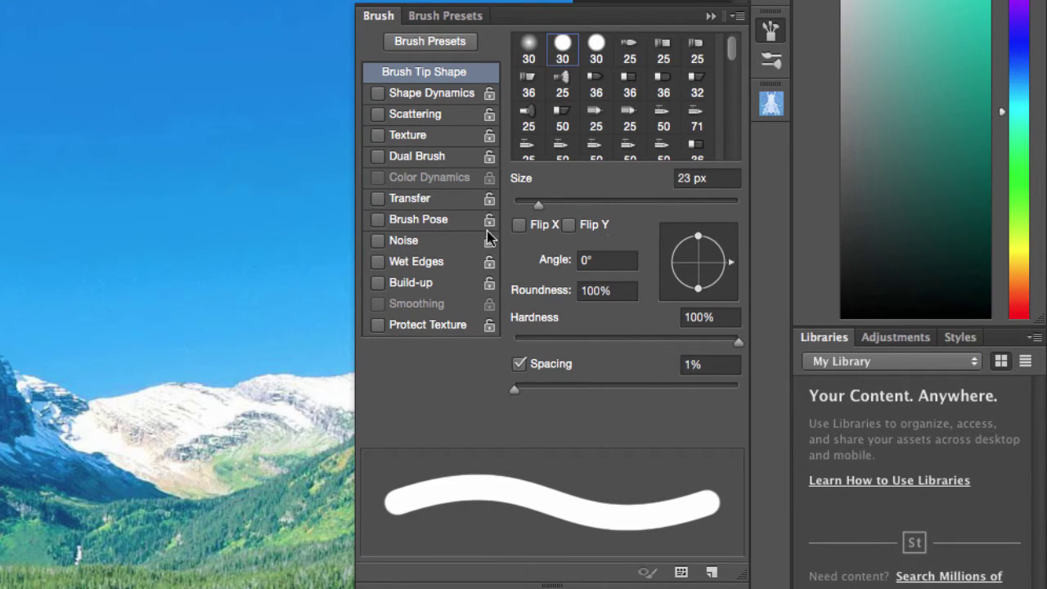
mouse_move(699, 235)
mouse_down()
mouse_move(701, 256)
mouse_move(700, 238)
mouse_up()
click(710, 18)
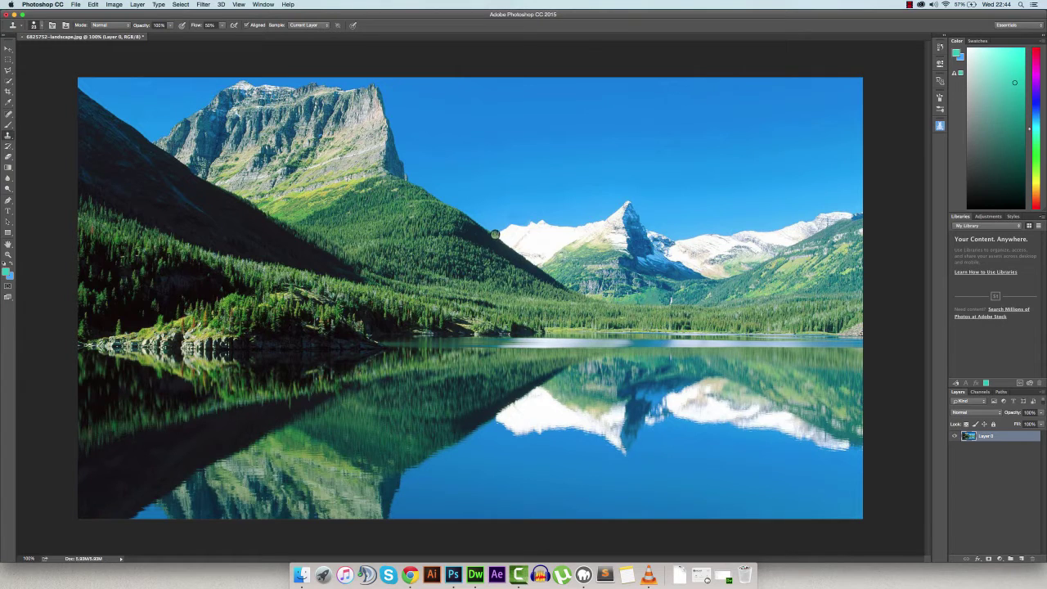
Try moving the landscape layer within the canvas using the Move tool
click(8, 49)
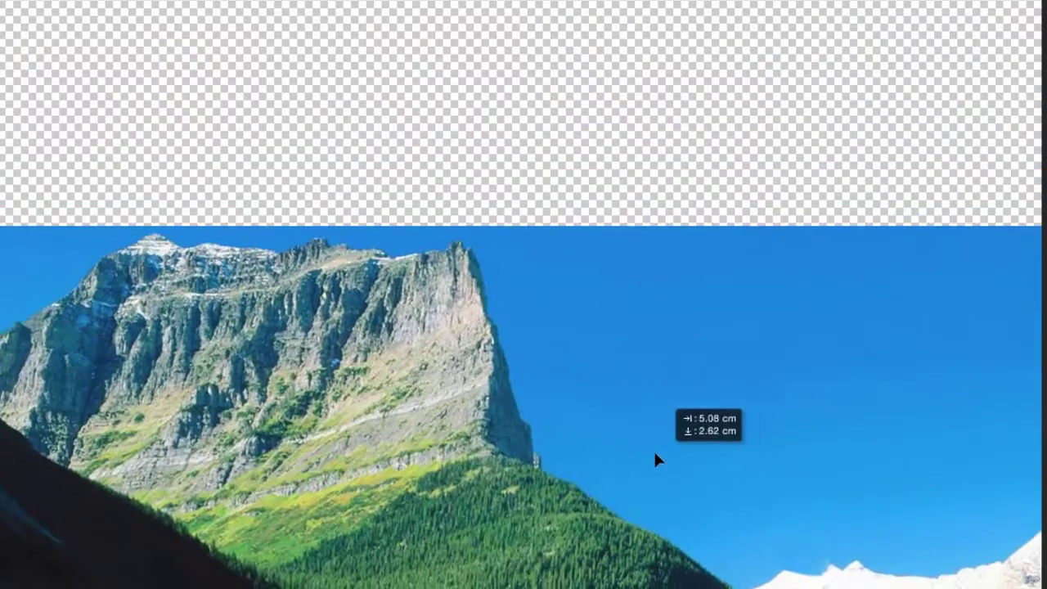
drag(659, 458, 600, 421)
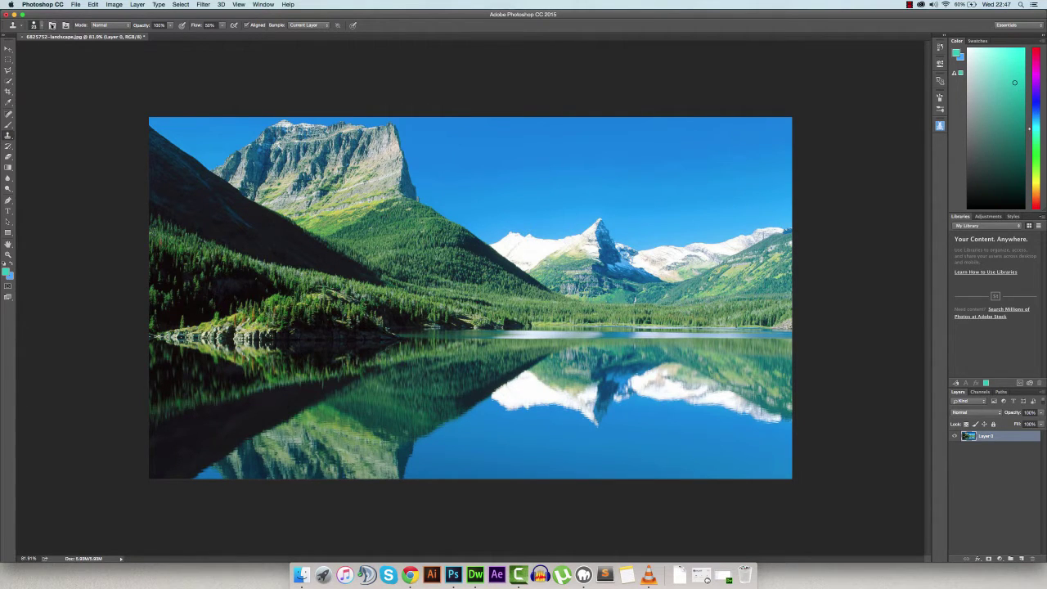
click(51, 26)
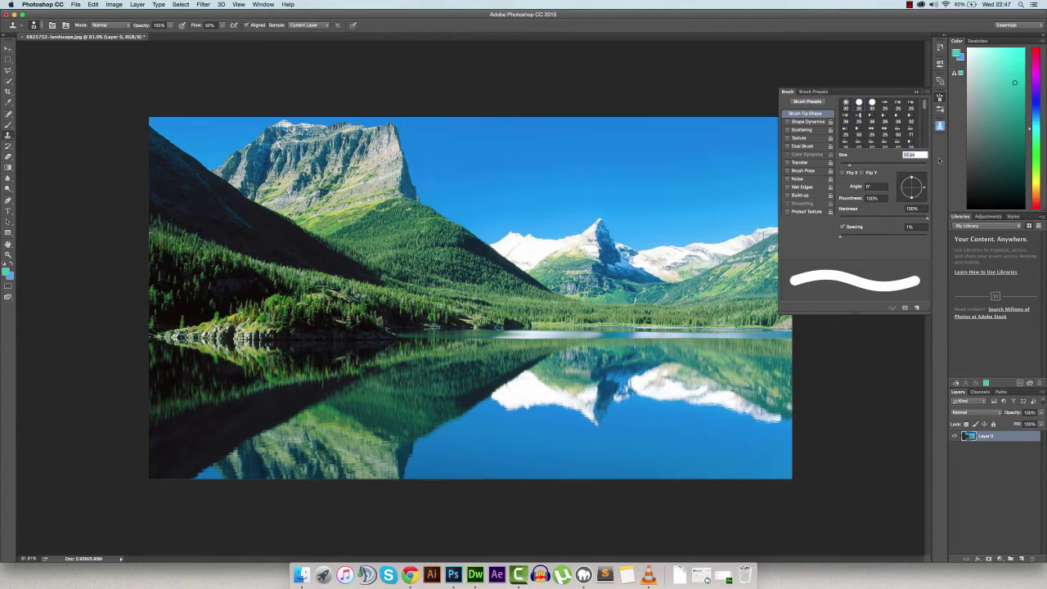
click(916, 92)
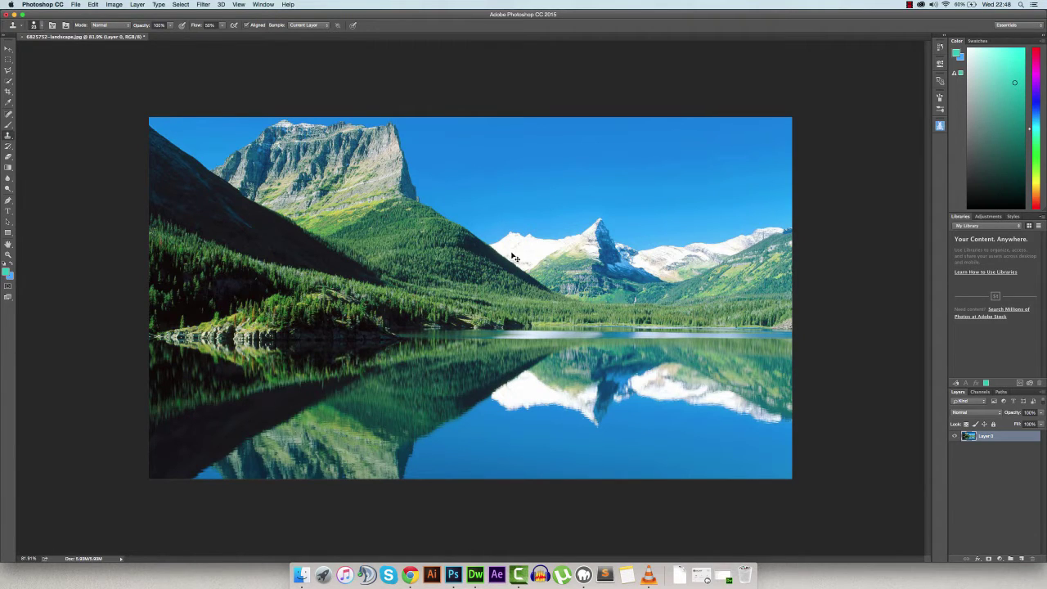
key(super+equal)
key(super+equal)
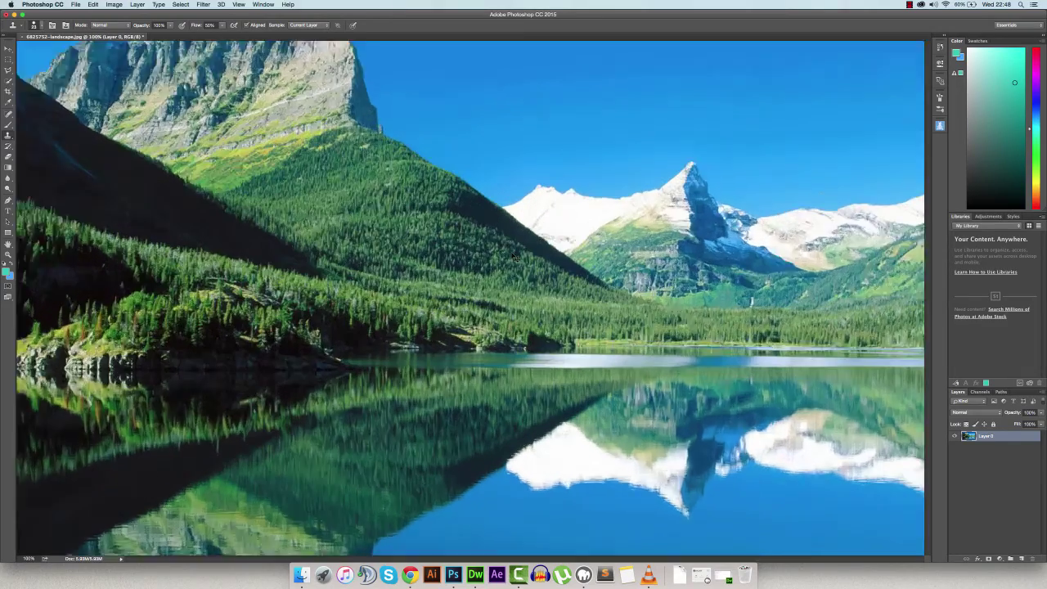
key(super+equal)
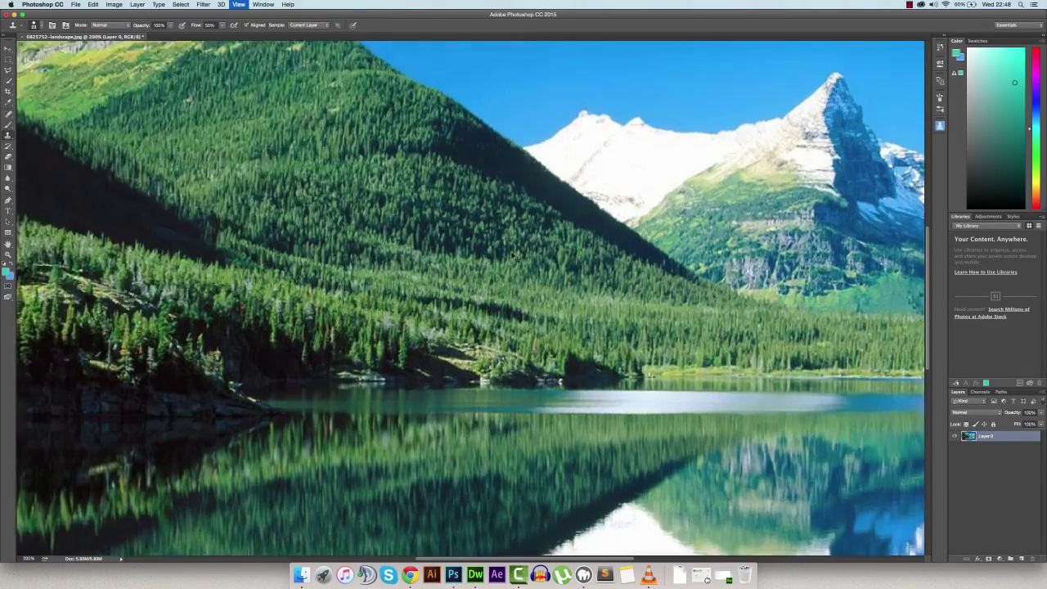
key(super+minus)
key(super+minus)
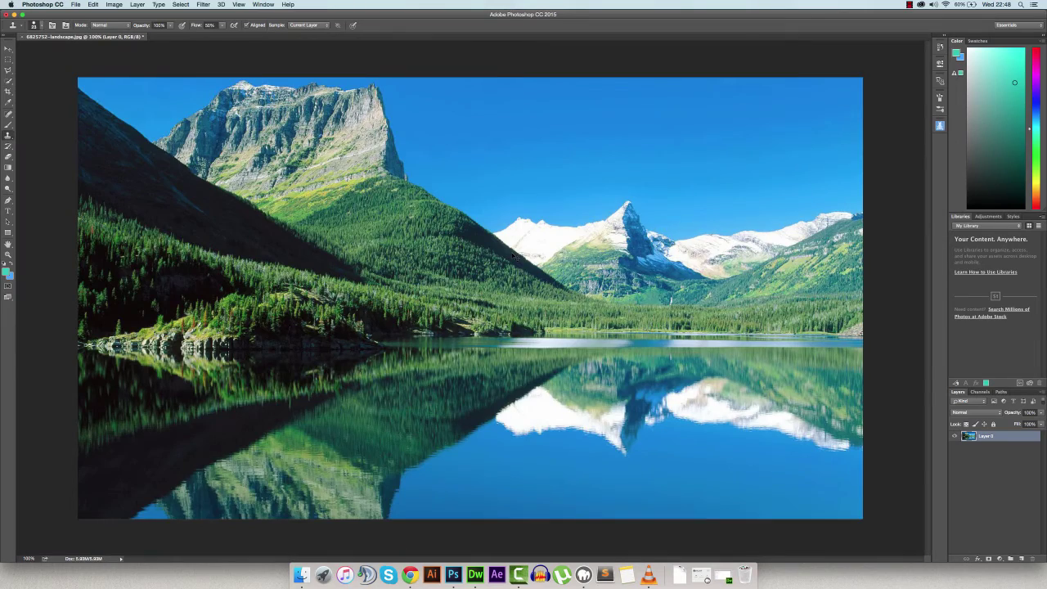
key(super+equal)
key(super+equal)
key(super+minus)
key(super+minus)
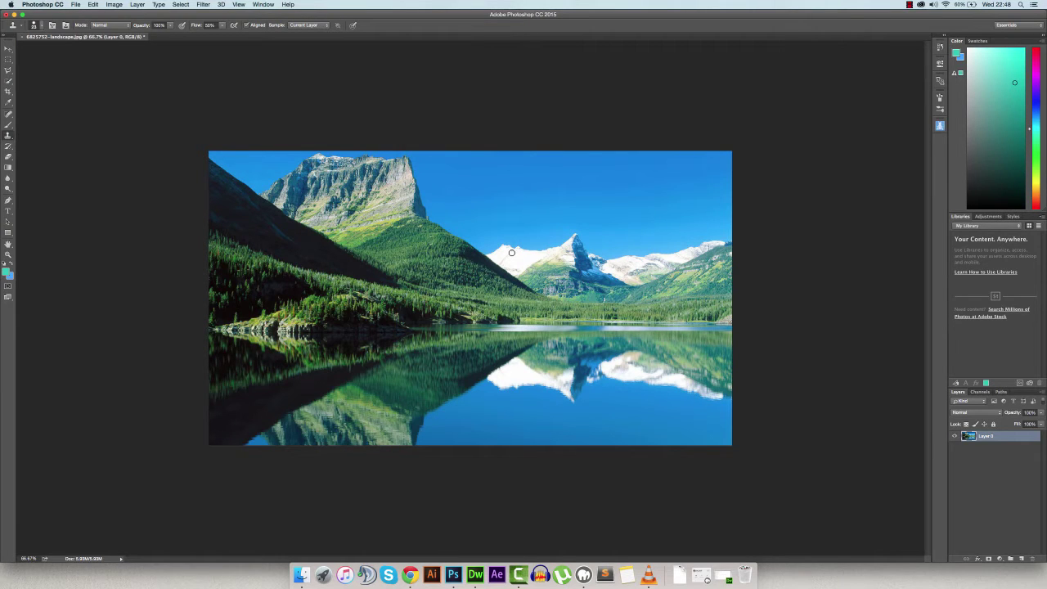
Sample the blue sky above the snowy ridge and clone it over the small peak beside the ridge's highest bump
scroll(499, 244, up, 8)
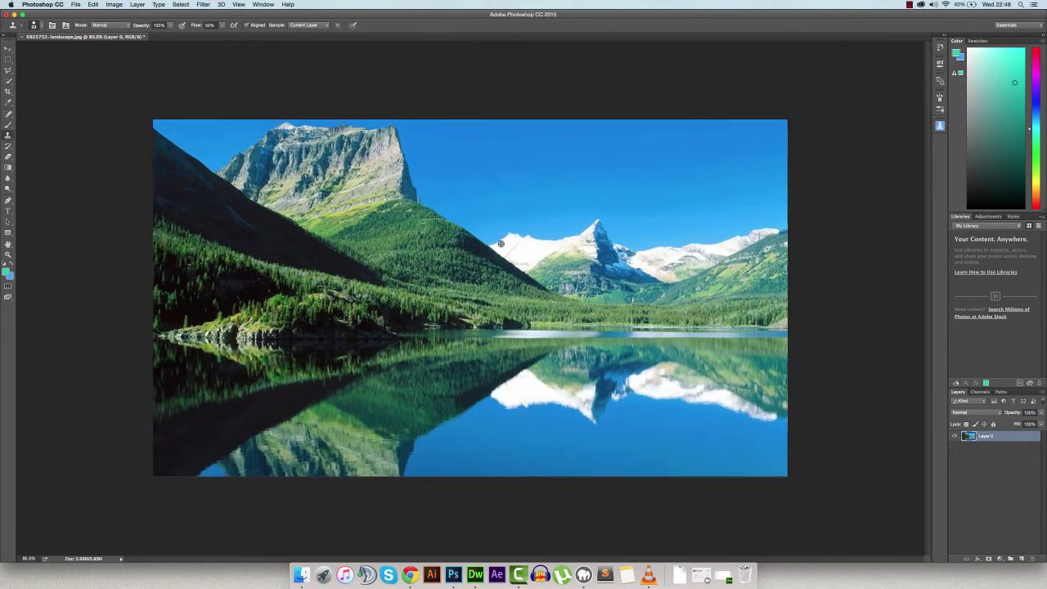
scroll(510, 219, up, 5)
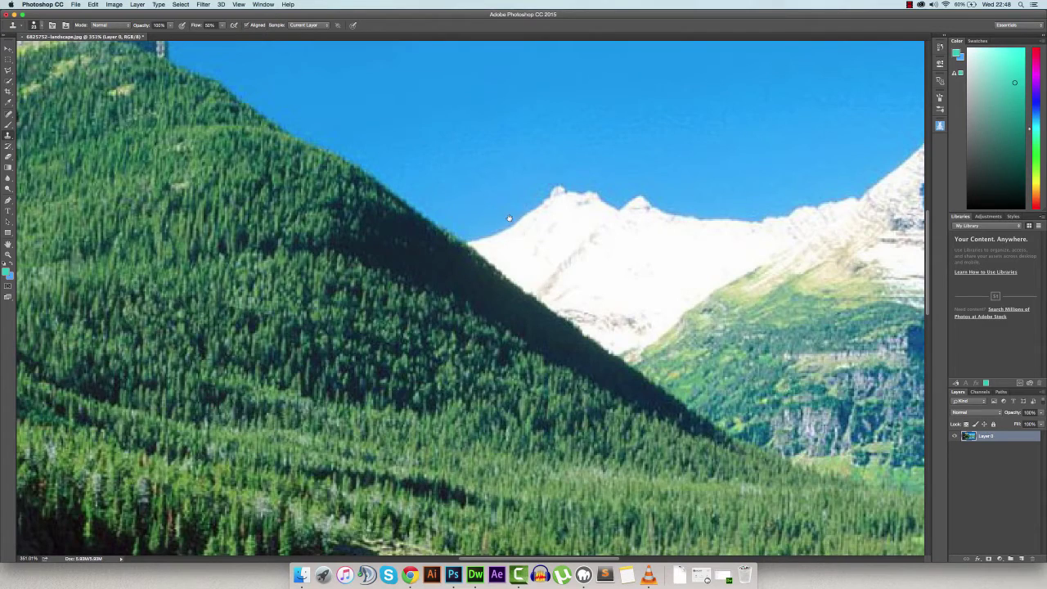
drag(509, 219, 385, 244)
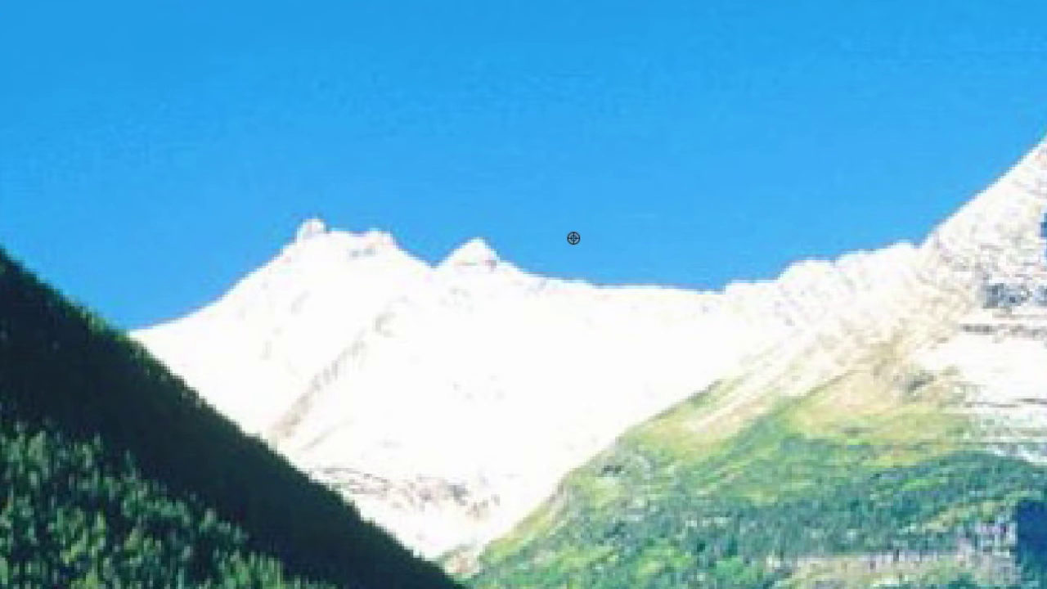
alt+click(655, 239)
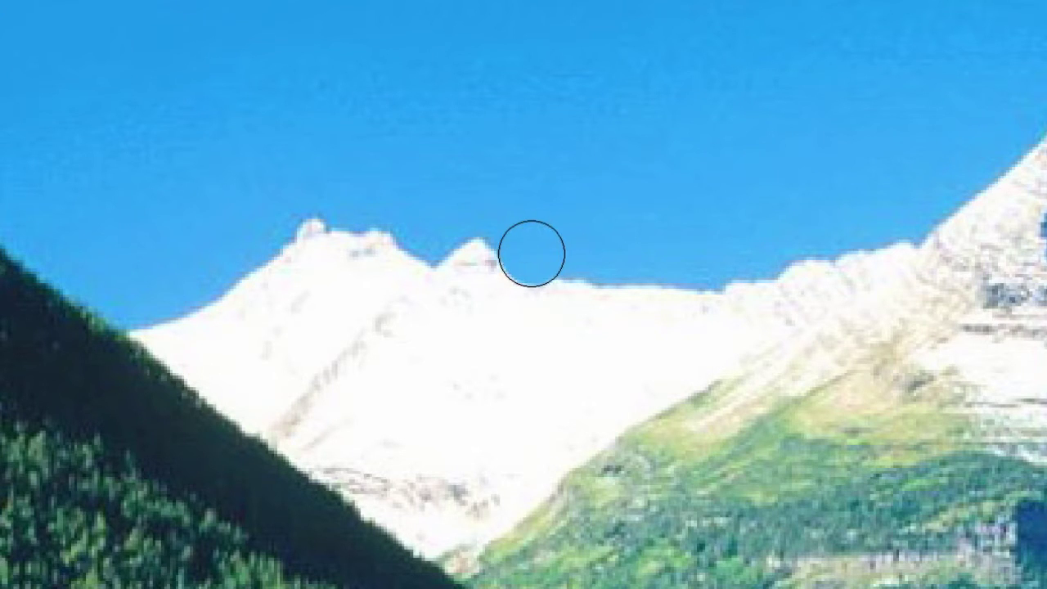
mouse_move(530, 250)
mouse_down()
mouse_move(542, 250)
mouse_move(471, 243)
mouse_move(563, 245)
mouse_move(442, 248)
mouse_up()
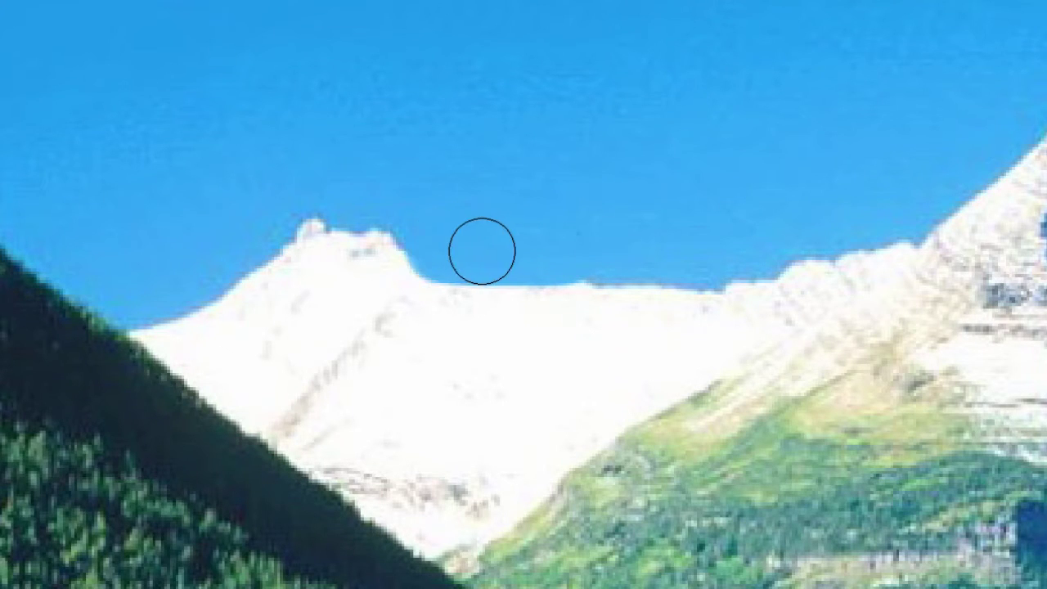
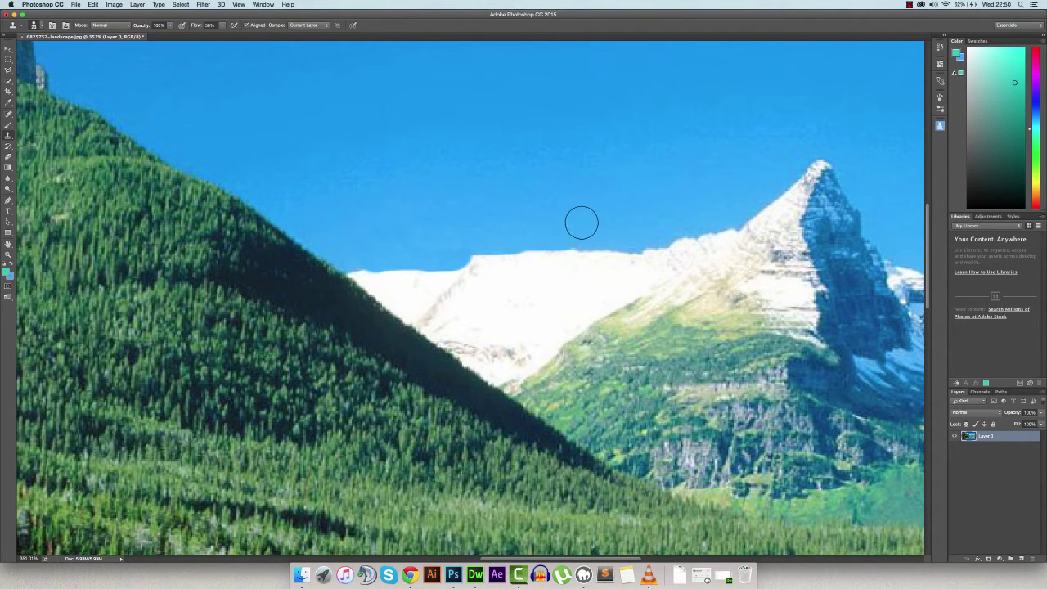
Clone sky over the raised part of the snowy ridge between the forested slope and the pointed peak
mouse_move(472, 240)
mouse_down()
mouse_move(418, 264)
mouse_move(451, 292)
mouse_move(423, 278)
mouse_up()
scroll(524, 230, up, 3)
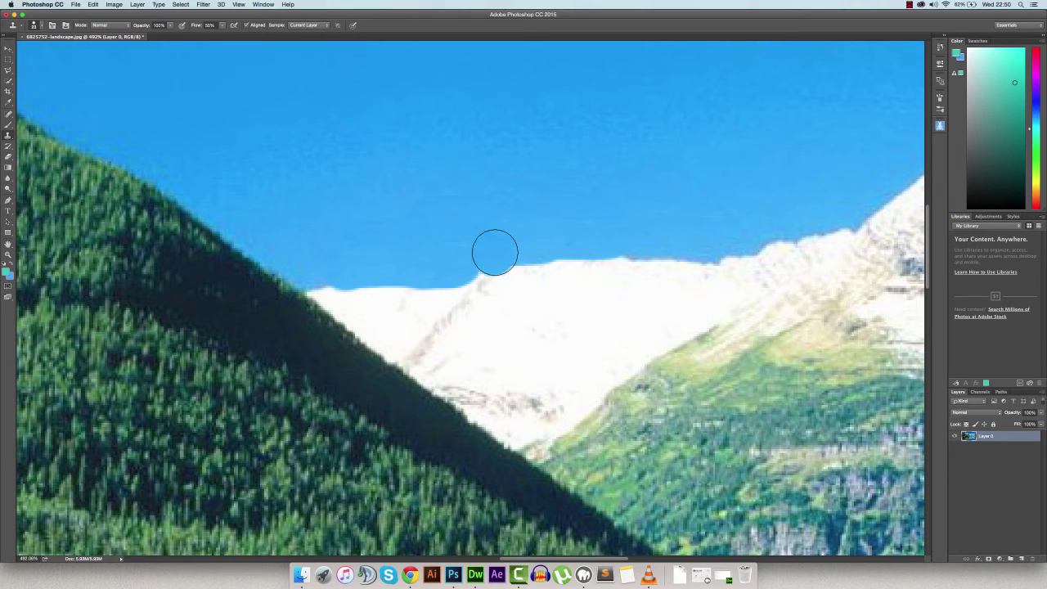
mouse_move(492, 256)
mouse_down()
mouse_move(453, 264)
mouse_move(568, 270)
mouse_up()
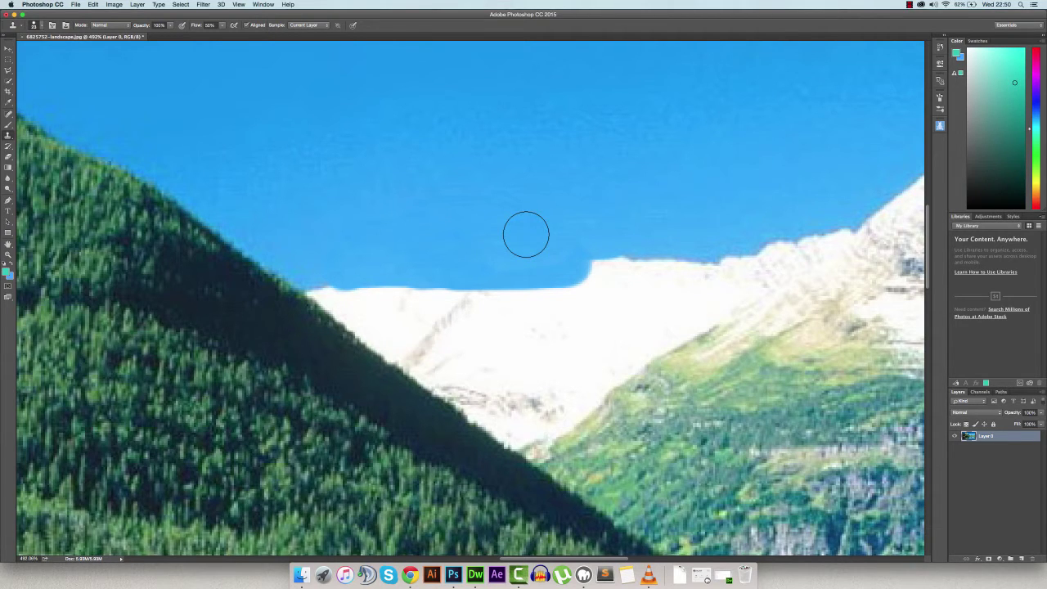
Reduce the brush size to about 8 px, resample the sky and trim the stepped edge of the snowy ridge
key(bracketleft)
key(bracketleft)
key(bracketleft)
key(bracketleft)
key(bracketleft)
key(bracketleft)
key(bracketright)
key(bracketright)
key(bracketleft)
key(bracketleft)
mouse_move(511, 243)
mouse_down()
mouse_move(543, 260)
mouse_move(597, 260)
mouse_move(571, 267)
mouse_move(629, 260)
mouse_up()
alt+click(583, 234)
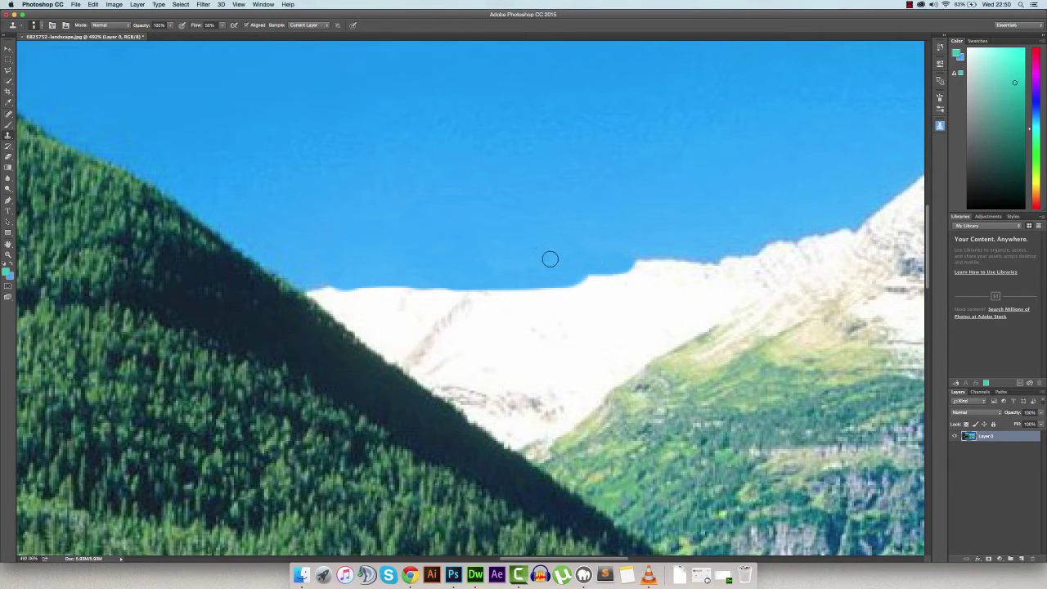
mouse_move(549, 257)
mouse_down()
mouse_move(575, 275)
mouse_move(547, 278)
mouse_up()
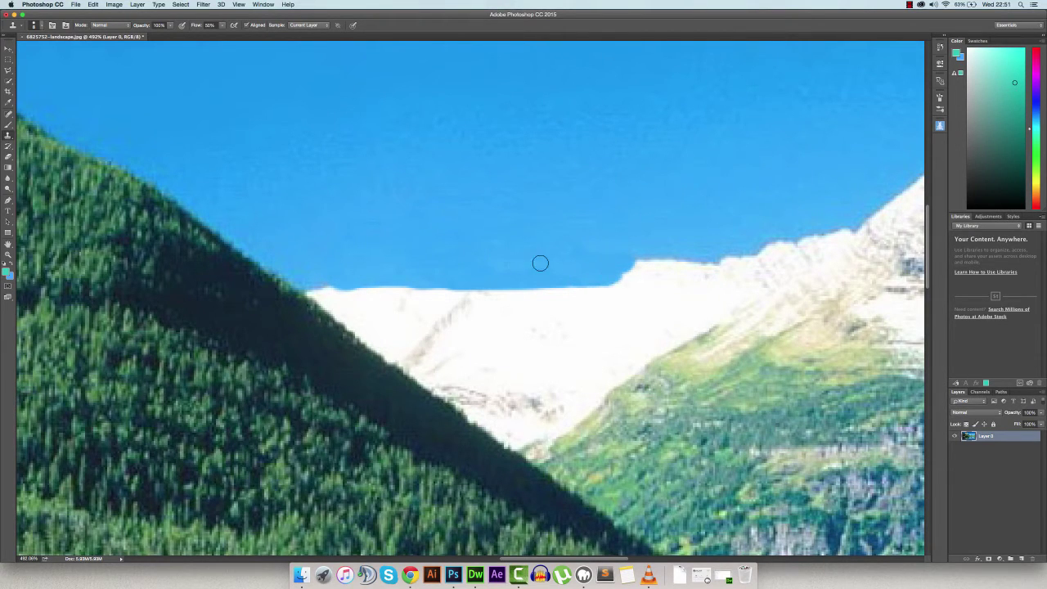
Enlarge the brush to about 15 px, resample the sky and clone it over the snowy ridge beside the forested slope
key(bracketright)
key(bracketright)
key(bracketright)
key(bracketright)
alt+click(520, 269)
mouse_move(465, 275)
mouse_down()
mouse_move(495, 281)
mouse_move(416, 283)
mouse_move(489, 272)
mouse_move(461, 267)
mouse_move(440, 283)
mouse_move(360, 291)
mouse_move(392, 287)
mouse_up()
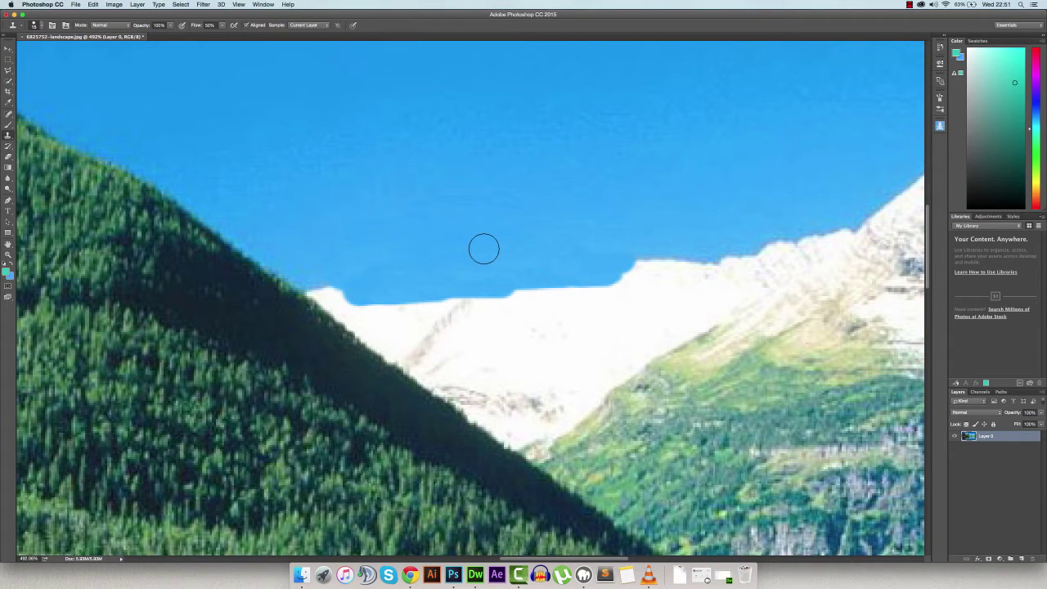
mouse_move(327, 299)
mouse_down()
mouse_move(384, 323)
mouse_move(630, 292)
mouse_move(374, 330)
mouse_move(460, 343)
mouse_move(757, 264)
mouse_up()
Clone sky over the pointed snowy peak, working down from its summit and along its slopes
key(super+minus)
mouse_move(560, 277)
mouse_down()
mouse_move(598, 263)
mouse_move(574, 288)
mouse_move(422, 330)
mouse_move(439, 341)
mouse_move(466, 336)
mouse_move(561, 289)
mouse_up()
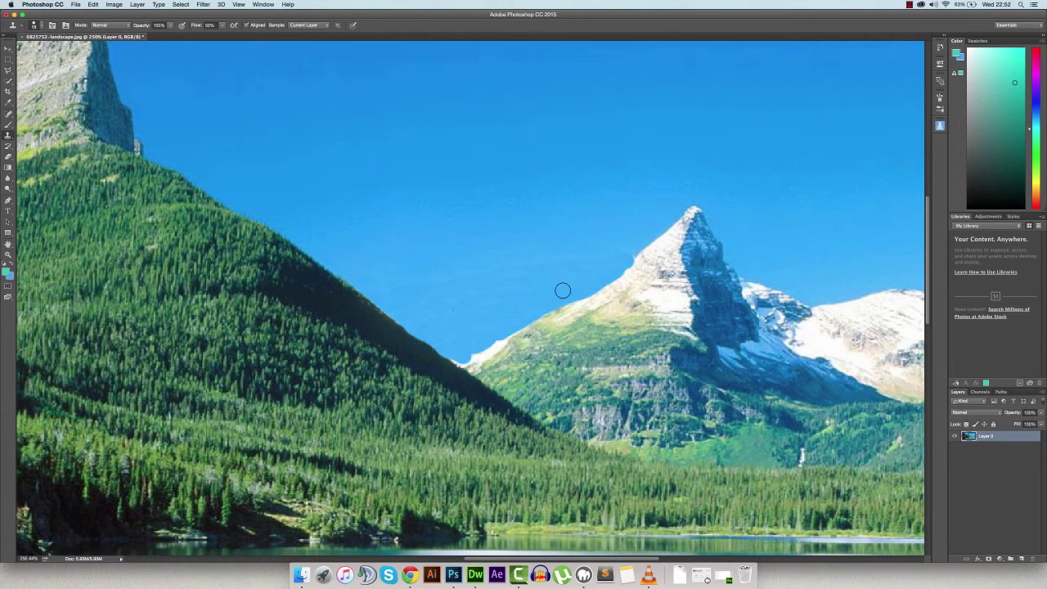
mouse_move(476, 351)
mouse_down()
mouse_move(629, 276)
mouse_move(716, 252)
mouse_move(689, 208)
mouse_up()
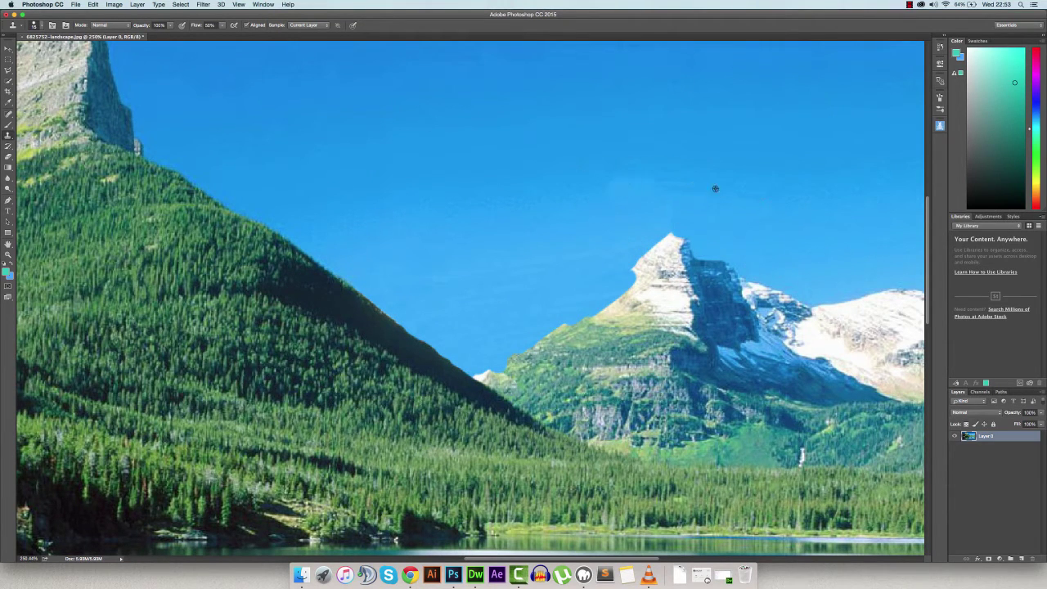
drag(575, 186, 606, 177)
mouse_move(570, 264)
mouse_down()
mouse_move(660, 239)
mouse_move(658, 279)
mouse_move(755, 265)
mouse_move(570, 309)
mouse_move(549, 351)
mouse_move(474, 368)
mouse_move(724, 298)
mouse_move(734, 327)
mouse_move(766, 308)
mouse_move(772, 240)
mouse_move(840, 241)
mouse_move(756, 204)
mouse_move(718, 268)
mouse_move(593, 350)
mouse_move(503, 371)
mouse_move(521, 399)
mouse_move(583, 353)
mouse_move(671, 346)
mouse_up()
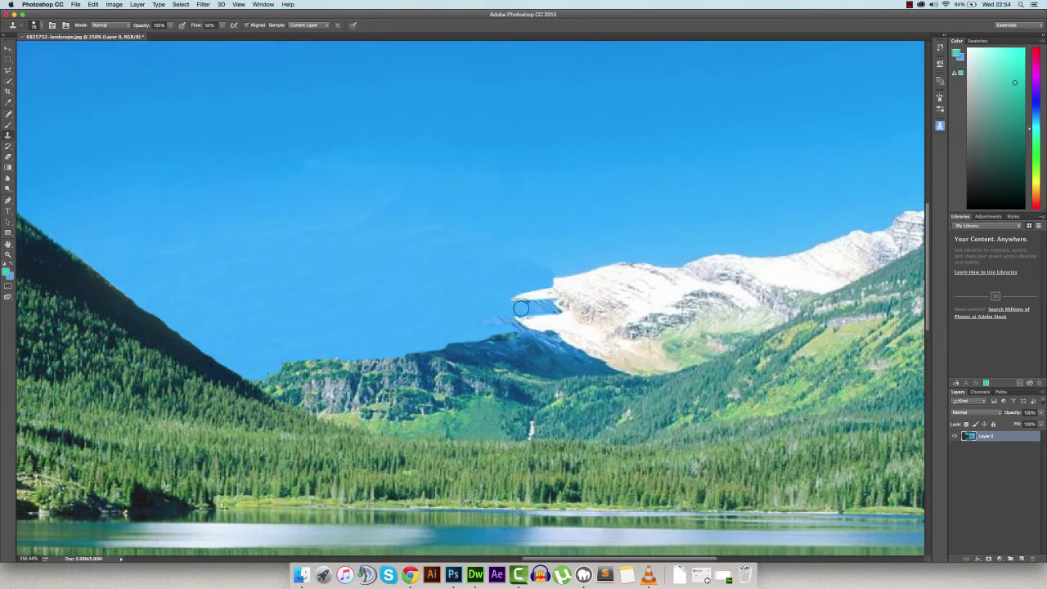
Clone sky over the remaining snowy mountains and green hillside, leaving only the low forest line above the lake
mouse_move(524, 319)
mouse_down()
mouse_move(764, 243)
mouse_move(447, 292)
mouse_move(567, 339)
mouse_move(419, 316)
mouse_up()
mouse_move(278, 392)
mouse_down()
mouse_move(376, 392)
mouse_move(353, 395)
mouse_move(526, 346)
mouse_move(396, 418)
mouse_up()
scroll(397, 418, right, 3)
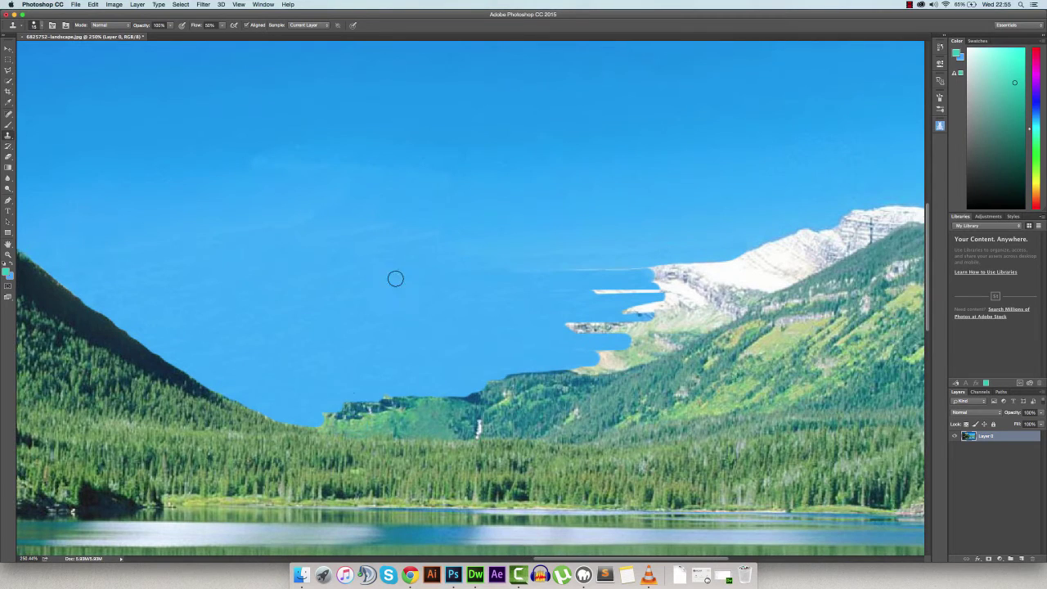
mouse_move(395, 279)
mouse_down()
mouse_move(381, 401)
mouse_move(478, 386)
mouse_move(602, 324)
mouse_move(519, 263)
mouse_move(518, 274)
mouse_move(612, 287)
mouse_move(595, 320)
mouse_move(473, 393)
mouse_move(382, 418)
mouse_move(447, 412)
mouse_move(437, 422)
mouse_move(486, 414)
mouse_move(534, 427)
mouse_move(621, 401)
mouse_up()
scroll(401, 314, right, 5)
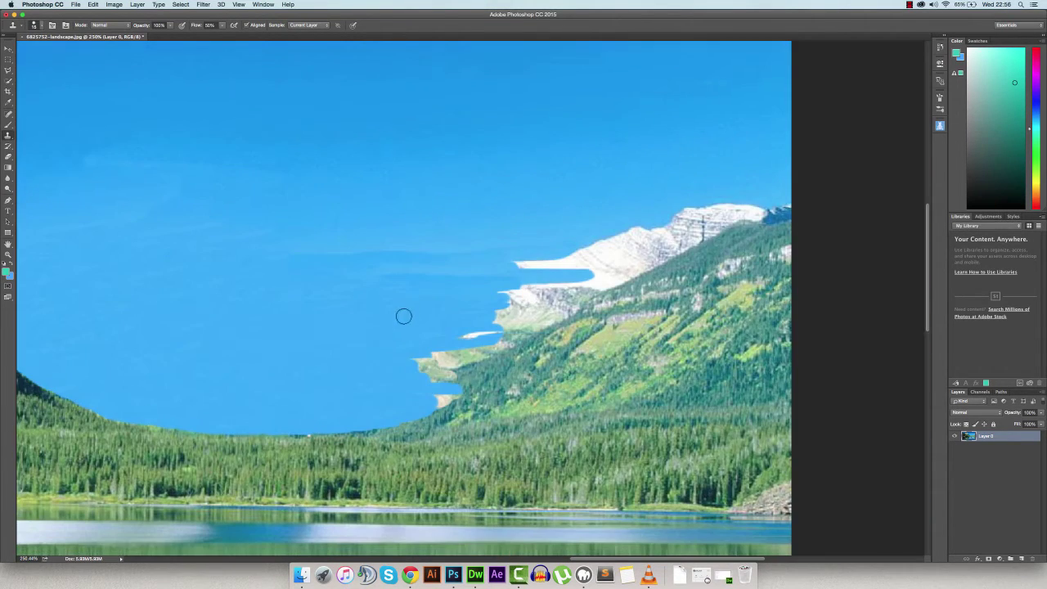
mouse_move(676, 215)
mouse_down()
mouse_move(481, 284)
mouse_move(368, 288)
mouse_move(540, 238)
mouse_move(608, 238)
mouse_move(473, 357)
mouse_move(512, 393)
mouse_move(291, 430)
mouse_move(453, 417)
mouse_move(531, 395)
mouse_move(515, 408)
mouse_move(507, 337)
mouse_move(527, 361)
mouse_move(623, 388)
mouse_move(682, 396)
mouse_move(604, 359)
mouse_move(683, 357)
mouse_move(530, 348)
mouse_move(790, 369)
mouse_move(719, 397)
mouse_move(572, 368)
mouse_move(445, 299)
mouse_move(525, 342)
mouse_move(755, 361)
mouse_move(593, 281)
mouse_move(759, 330)
mouse_move(679, 242)
mouse_move(719, 239)
mouse_move(772, 214)
mouse_move(678, 339)
mouse_up()
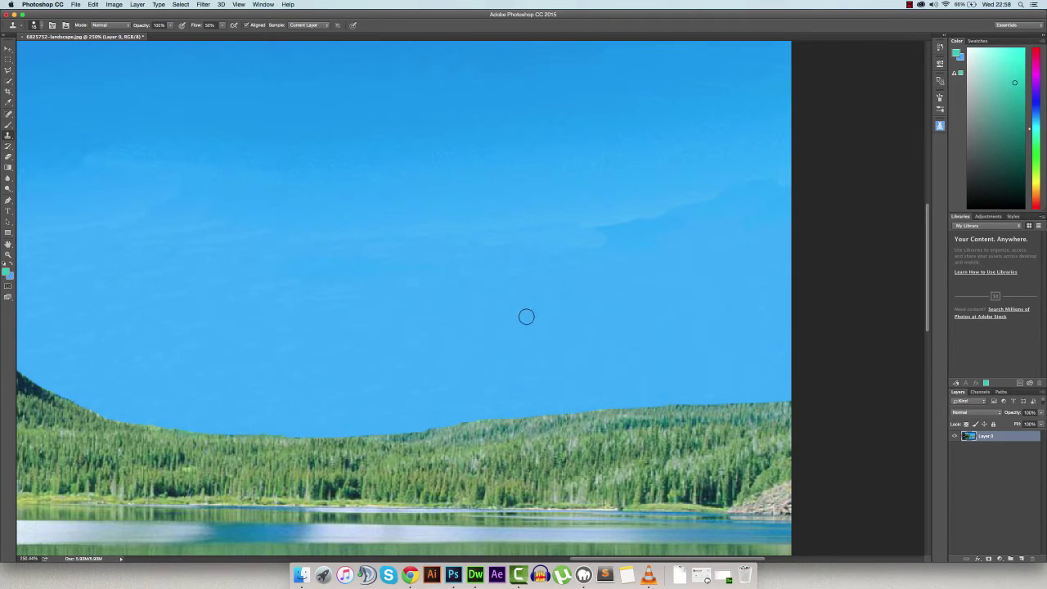
View the whole image at 100% and examine the retouched skyline and the mountain reflections in the lake
scroll(525, 316, left, 3)
scroll(525, 316, down, 2)
key(super+1)
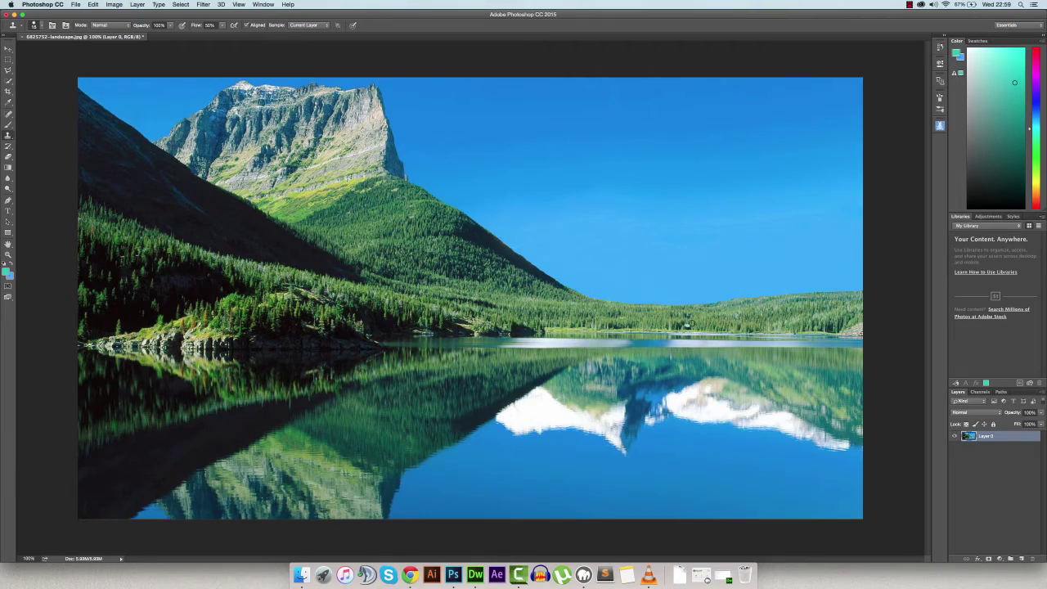
scroll(693, 315, up, 5)
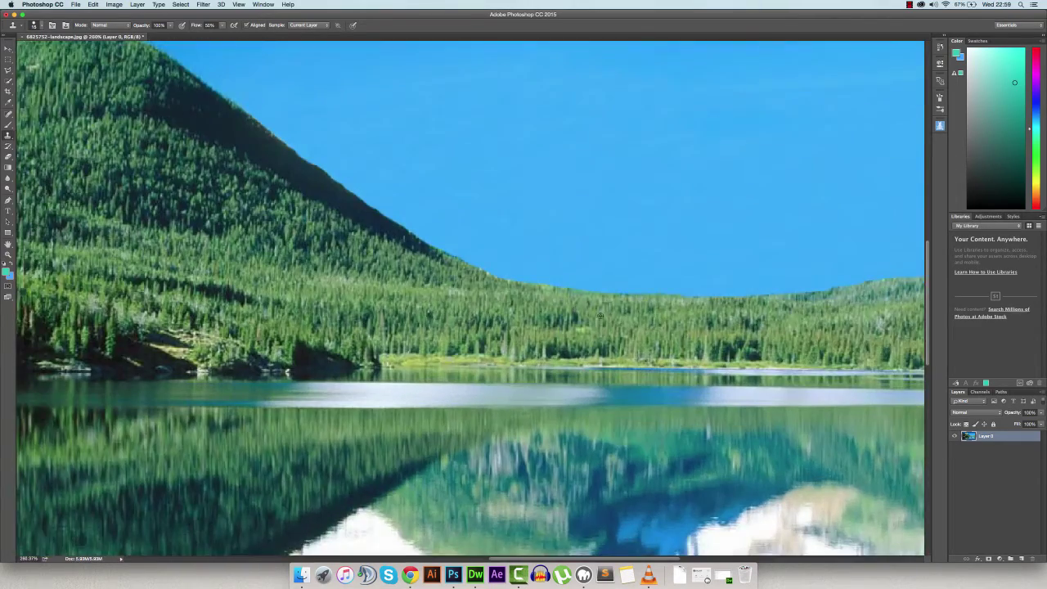
Reduce the Clone Stamp brush to a few pixels and clone treetops along the smooth forest edge against the sky
scroll(576, 310, up, 2)
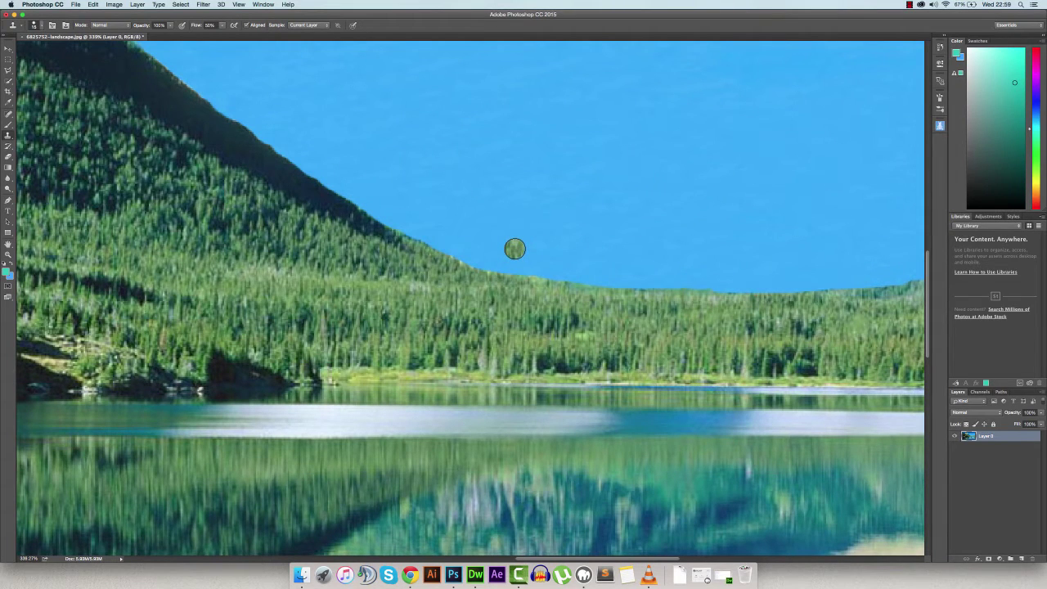
key(bracketleft)
key(bracketleft)
key(bracketleft)
key(bracketleft)
scroll(515, 248, up, 5)
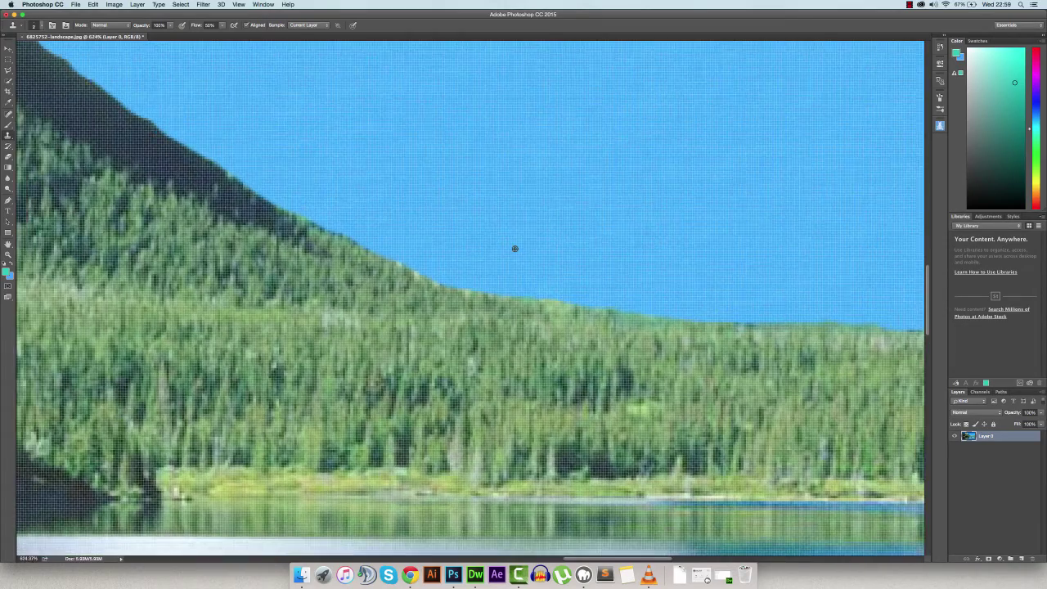
scroll(521, 251, down, 4)
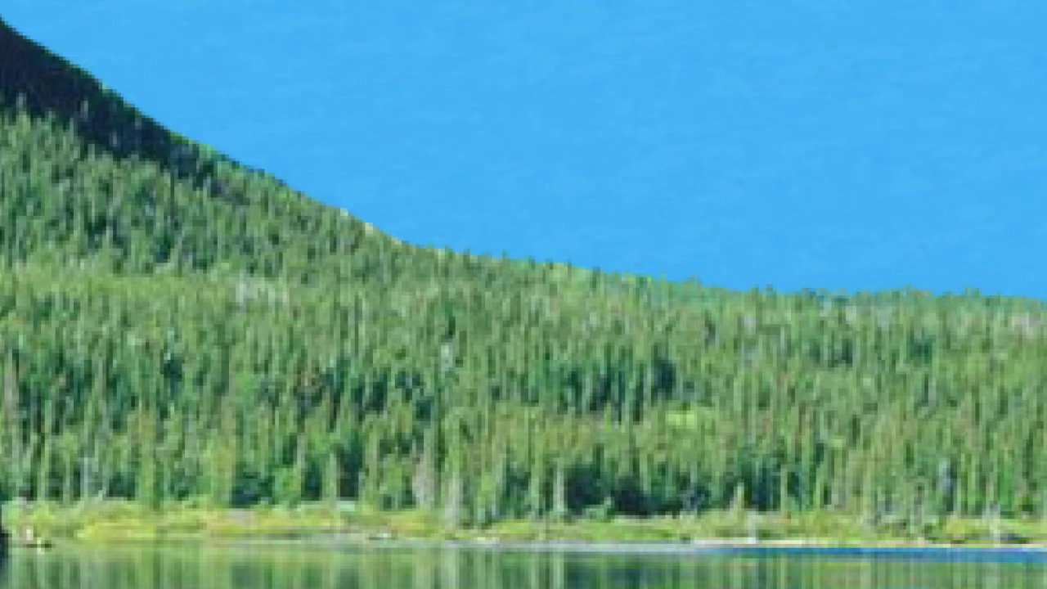
Clone more small treetops along the remaining low forest skyline, then view the whole image at 100%
key(ctrl+plus)
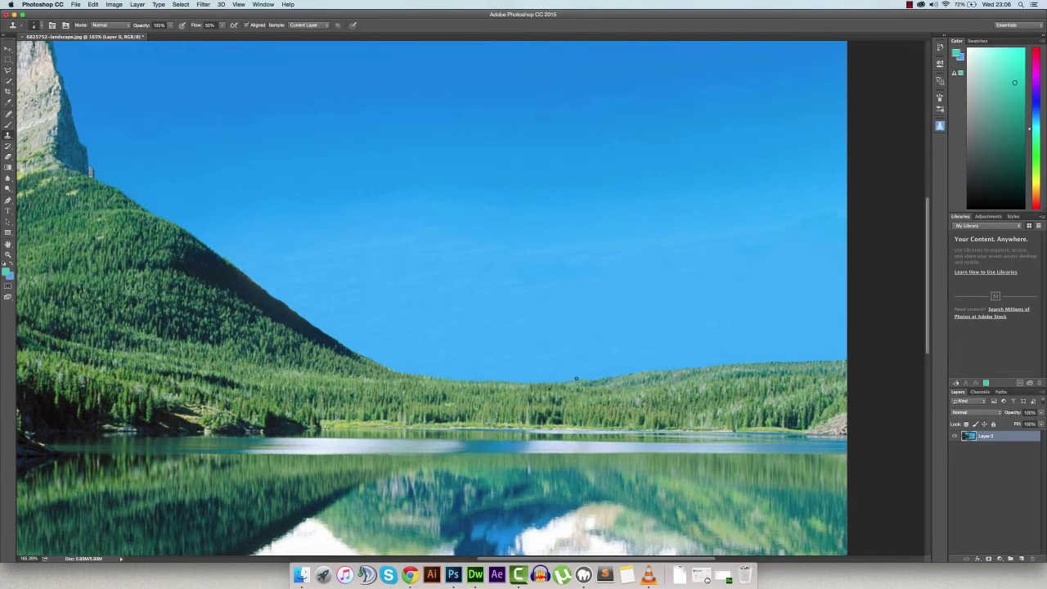
scroll(518, 413, up, 1)
scroll(469, 390, up, 2)
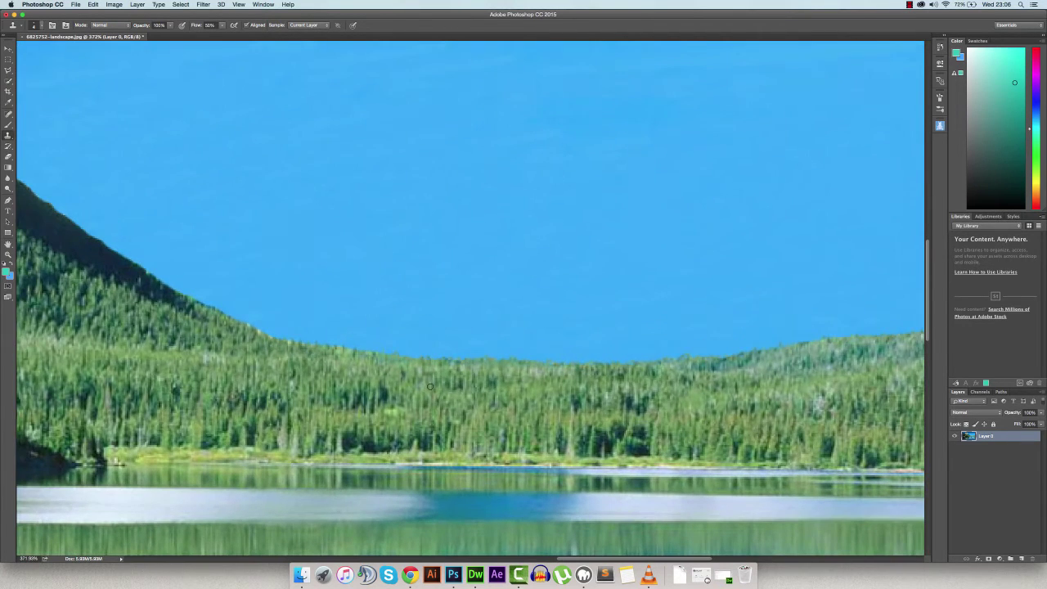
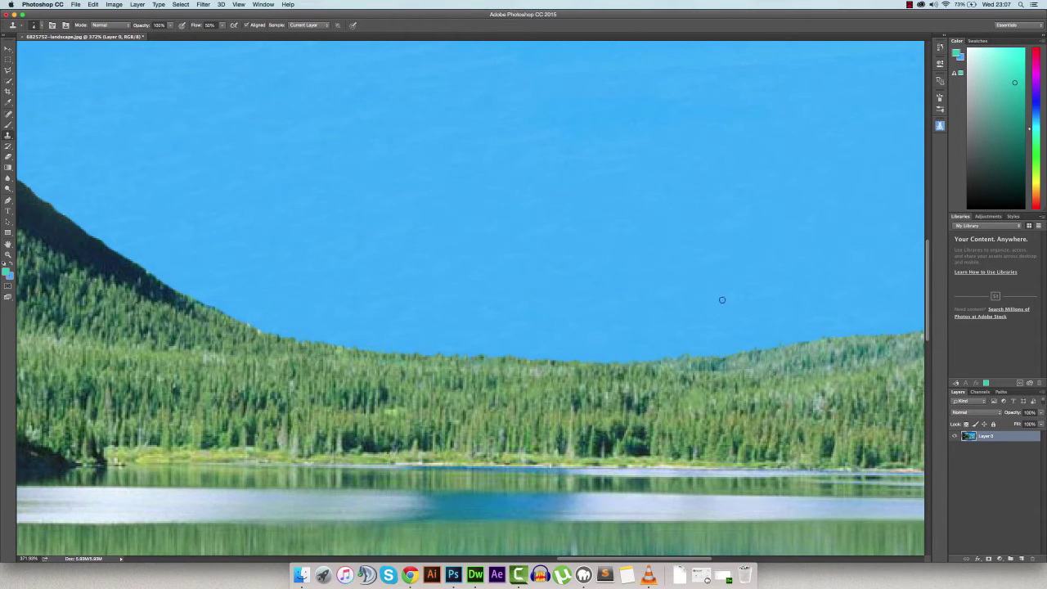
key(super+1)
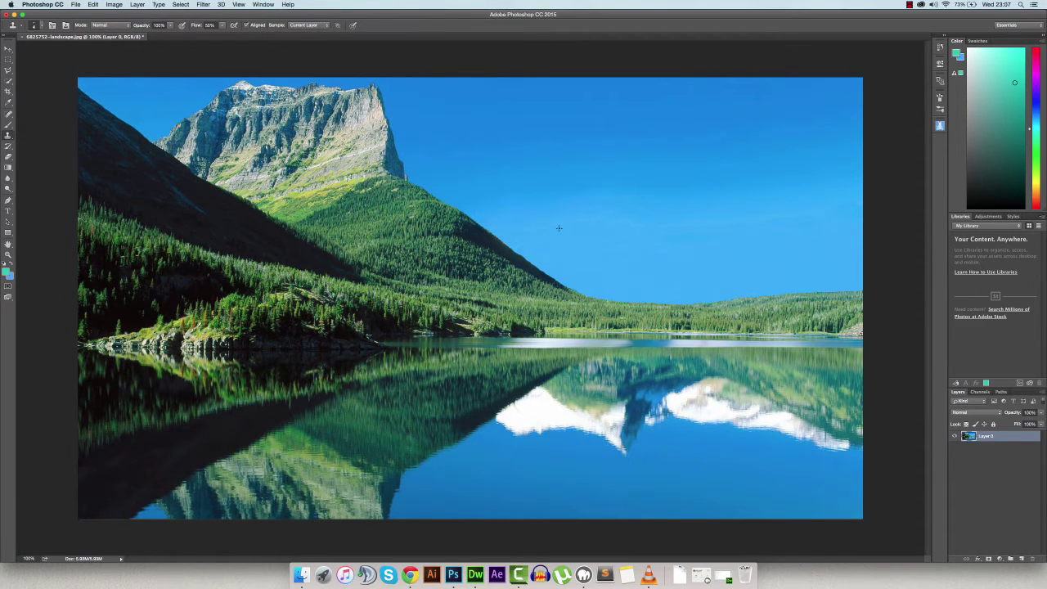
Enlarge the Clone Stamp brush to 35 px for retouching the sky
key(bracketright)
key(bracketright)
key(bracketright)
key(bracketright)
key(bracketright)
key(bracketright)
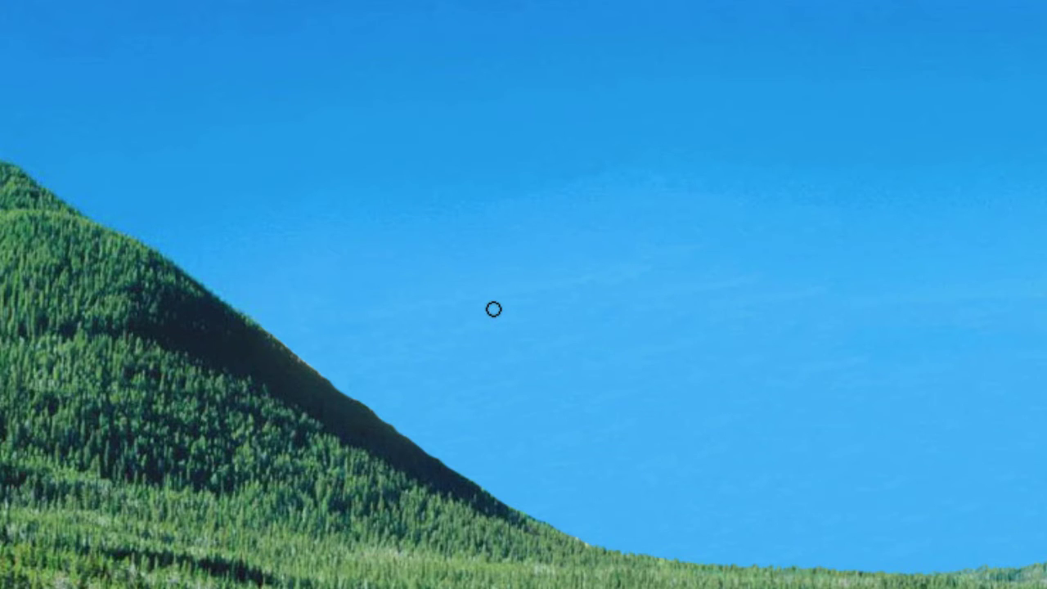
key(bracketright)
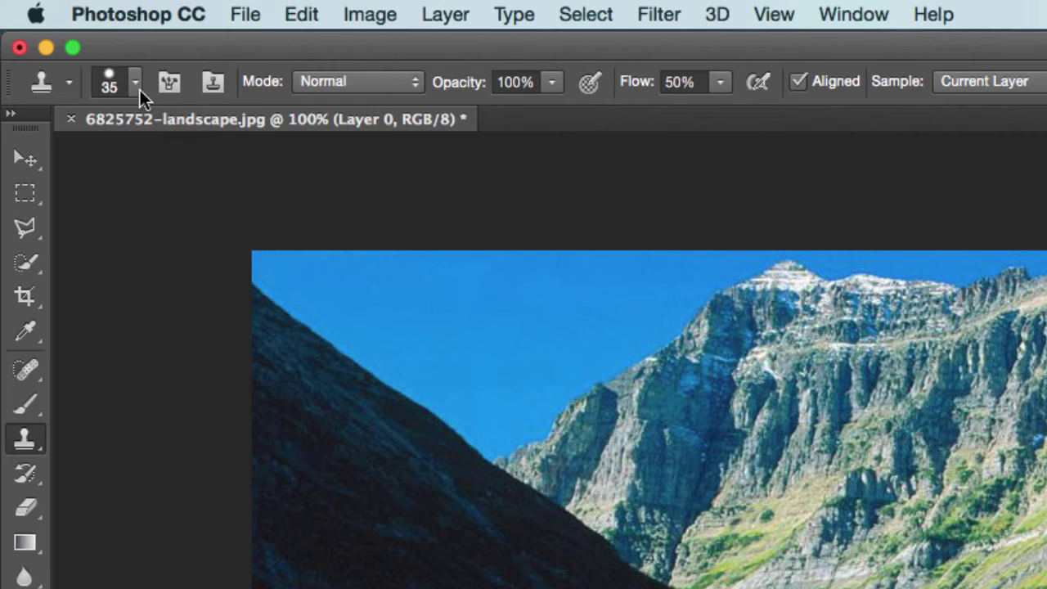
Choose a soft round brush preset for the Clone Stamp and set its hardness to 70%
click(42, 24)
drag(314, 230, 248, 232)
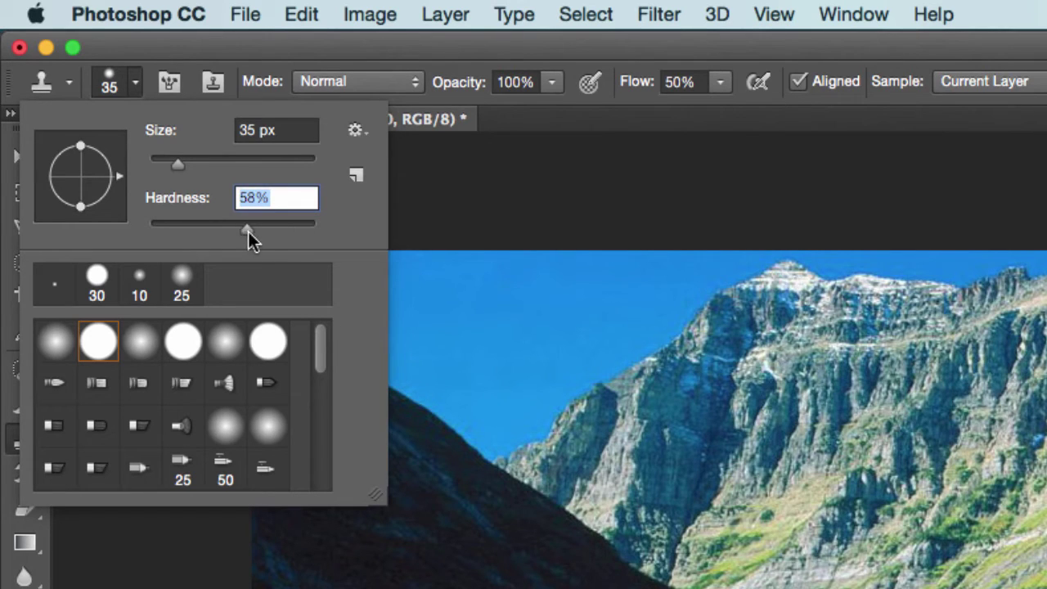
click(273, 201)
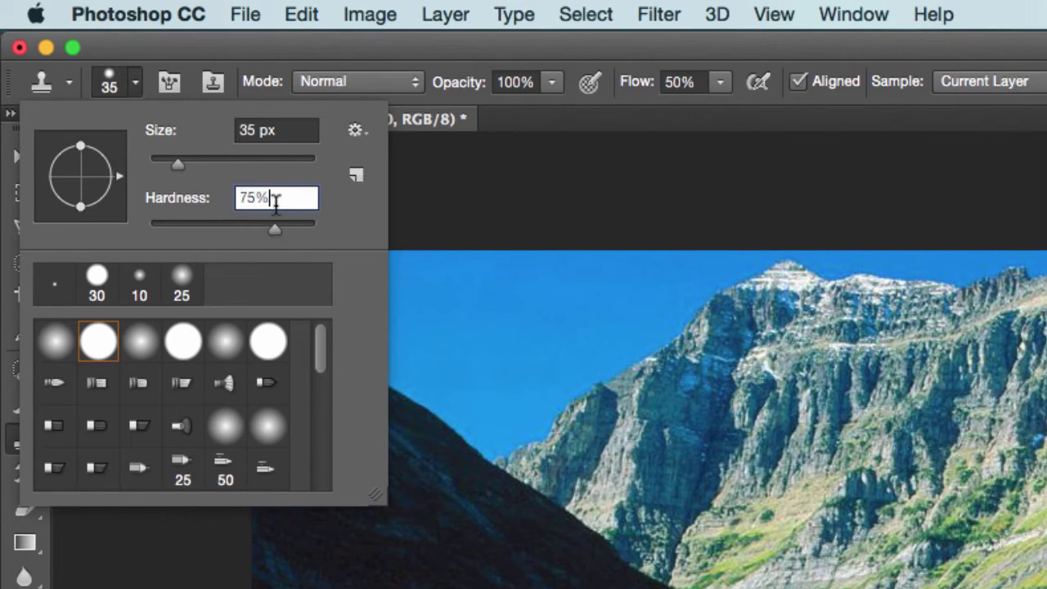
click(145, 350)
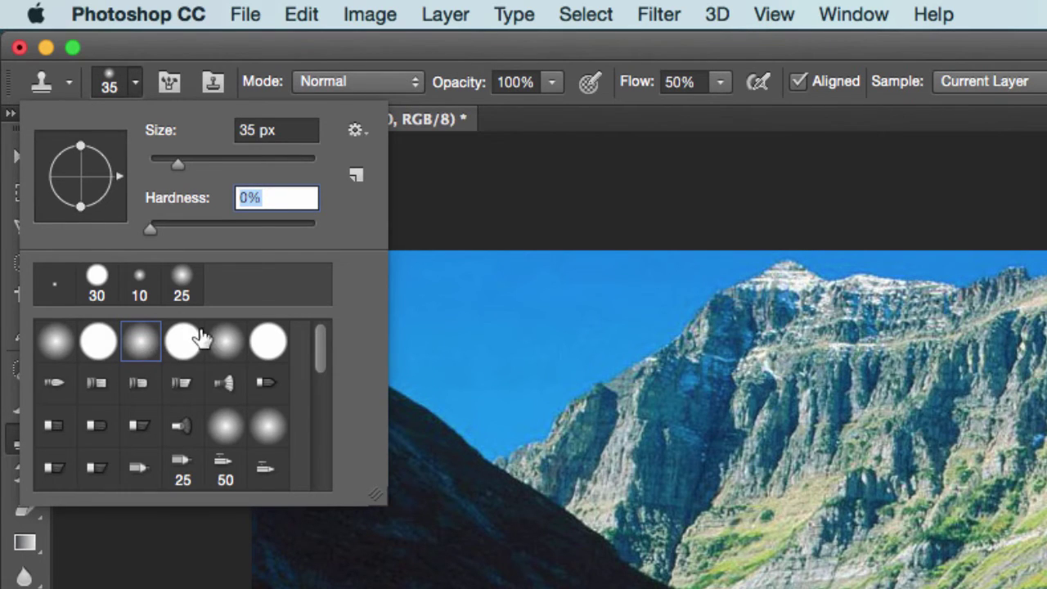
click(67, 347)
click(133, 353)
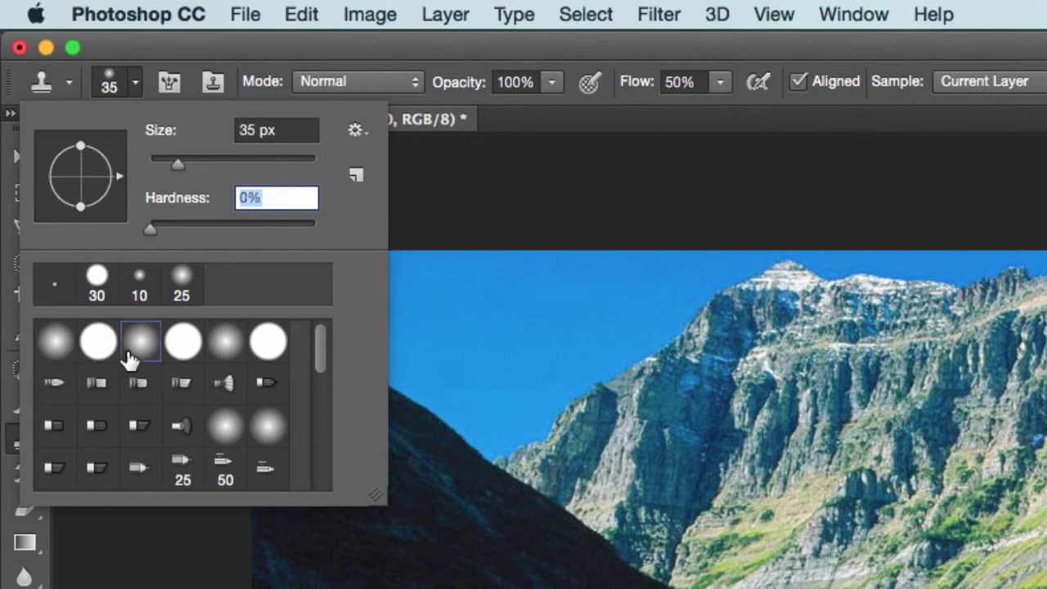
drag(155, 234, 264, 230)
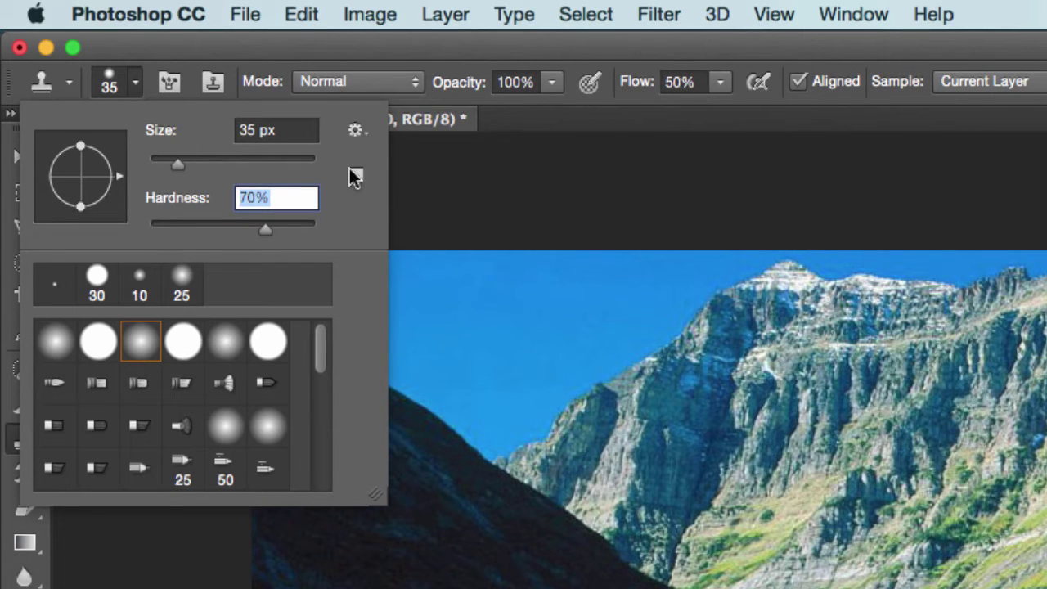
click(137, 85)
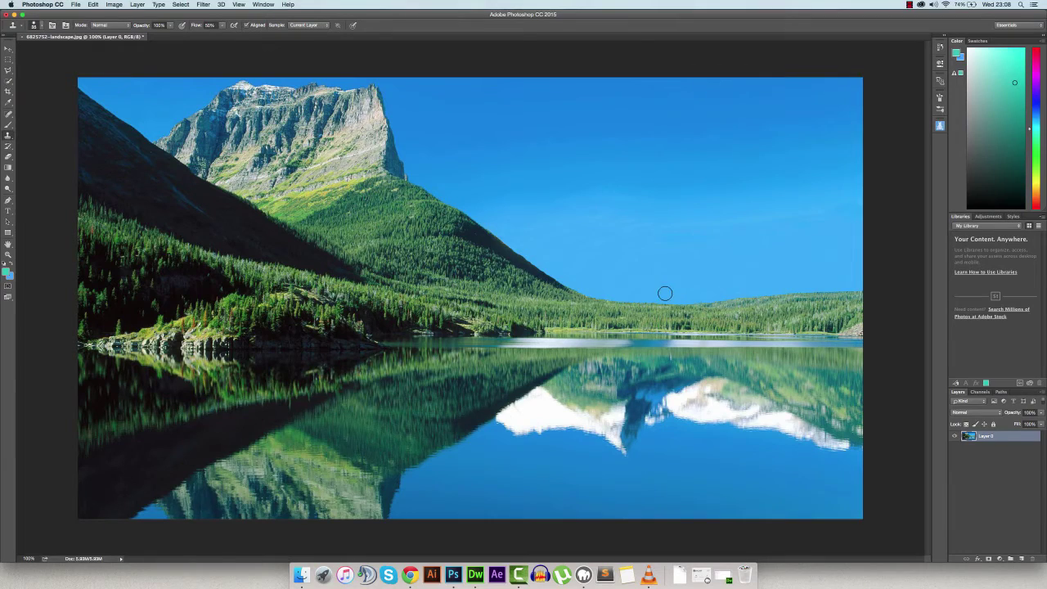
Set the Clone Stamp flow to 30% and clone sky over the uneven transition between the dark and light blue areas
scroll(687, 225, up, 5)
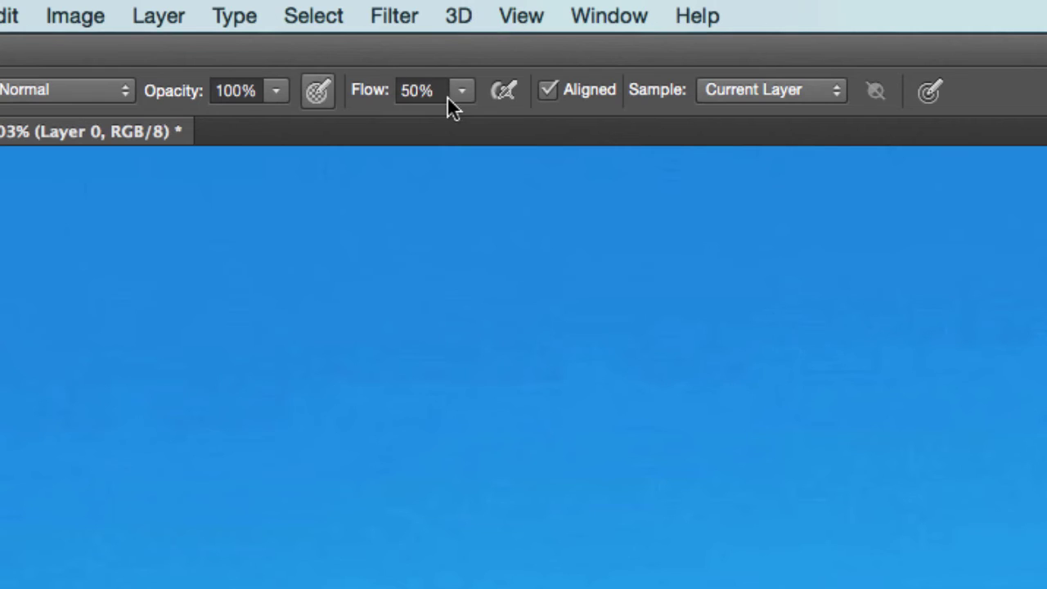
click(221, 26)
drag(223, 36, 216, 34)
drag(438, 124, 435, 125)
click(464, 94)
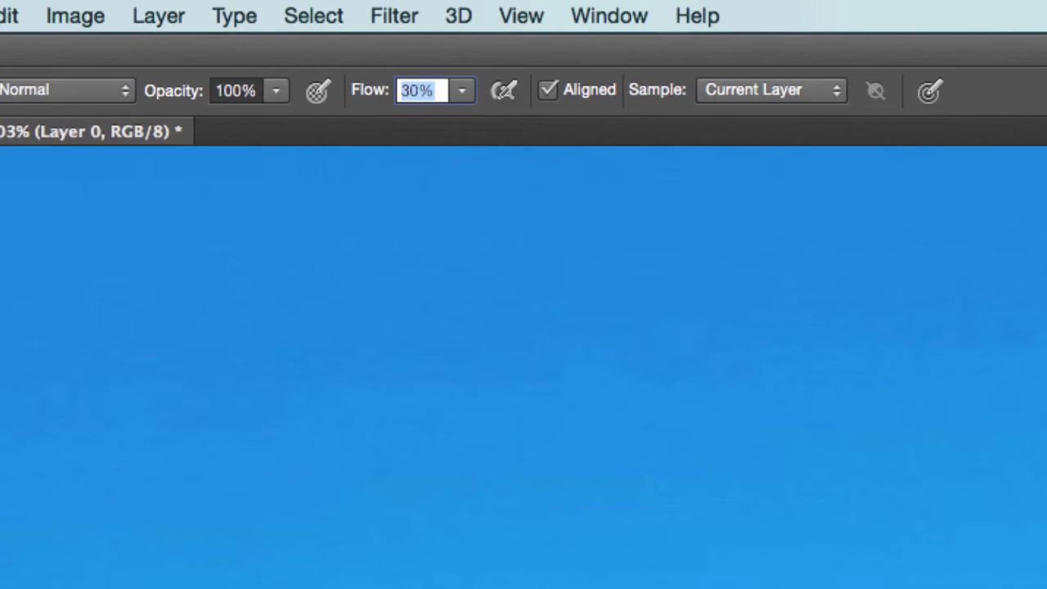
key(Return)
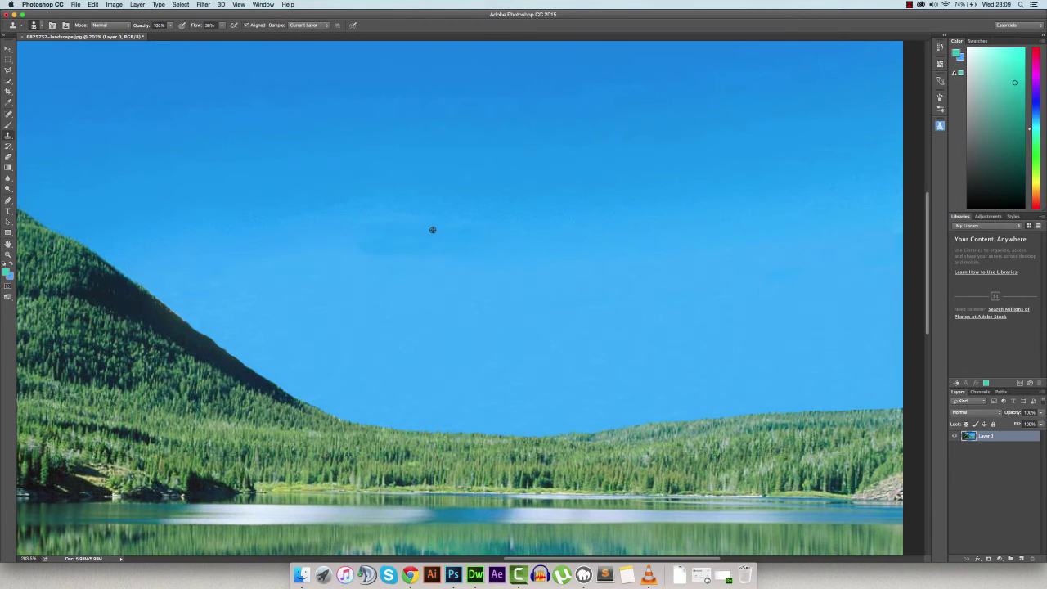
mouse_move(477, 218)
mouse_down()
mouse_move(294, 253)
mouse_move(422, 290)
mouse_move(302, 187)
mouse_move(528, 252)
mouse_move(278, 204)
mouse_move(537, 220)
mouse_move(620, 205)
mouse_up()
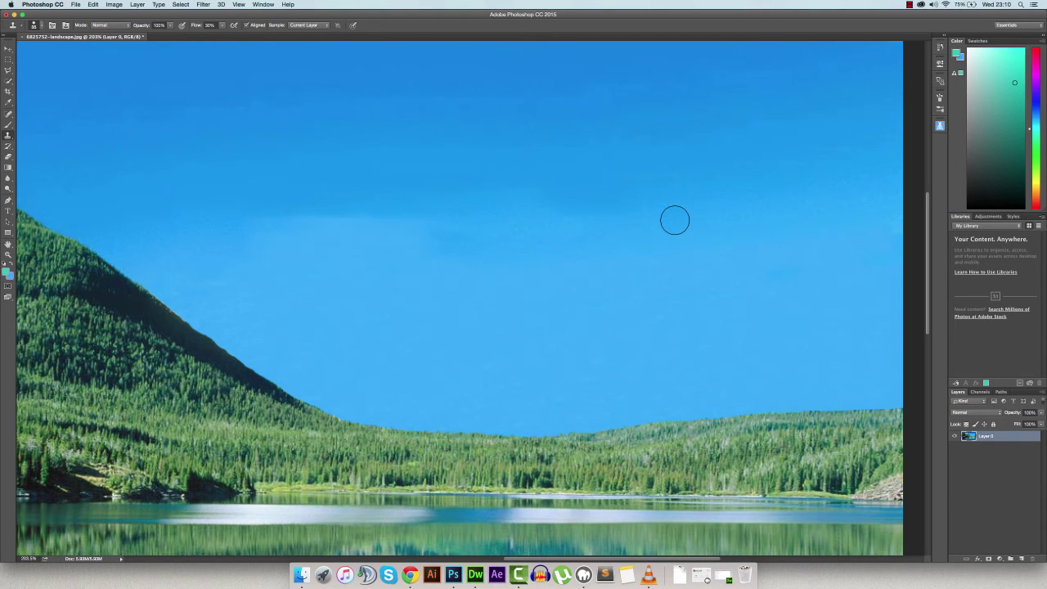
mouse_move(675, 220)
mouse_down()
mouse_move(472, 245)
mouse_move(368, 221)
mouse_move(437, 224)
mouse_move(633, 191)
mouse_up()
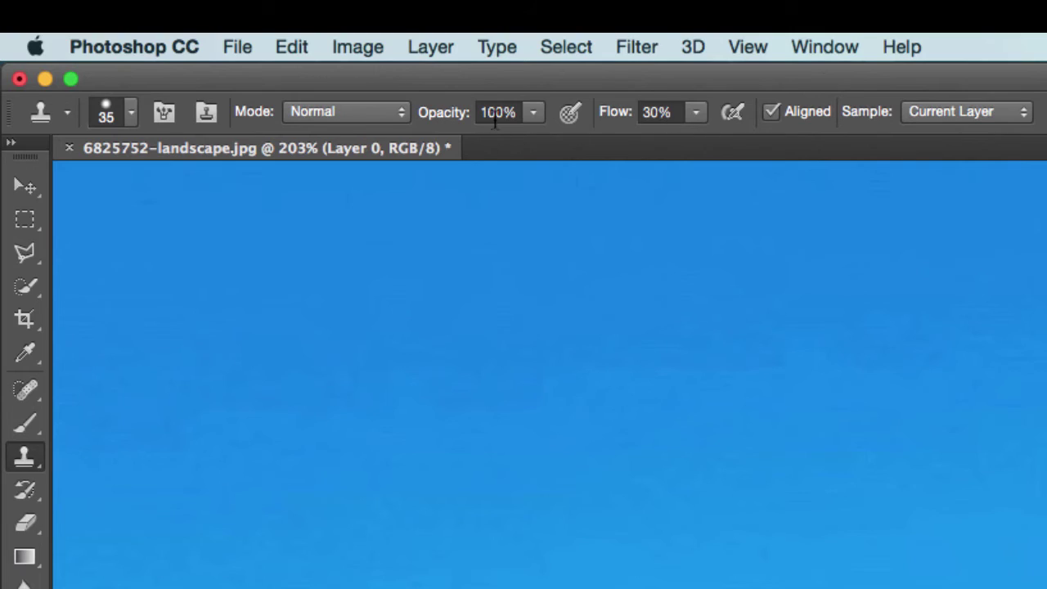
Set the Clone Stamp opacity to 36% and blend the blotchy sky beside the forested slope
click(533, 114)
drag(458, 145, 455, 144)
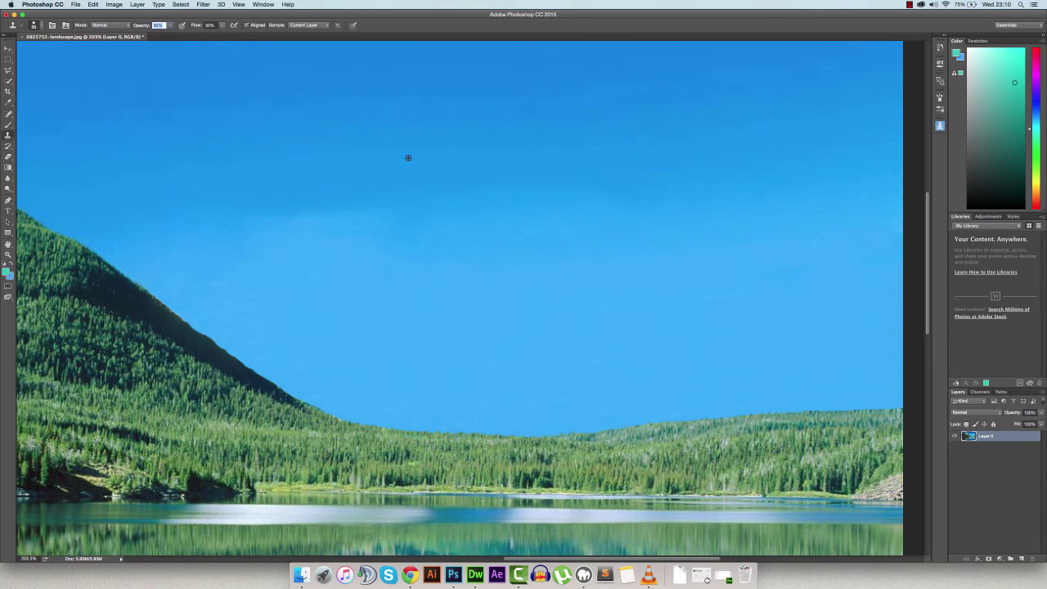
key(Return)
mouse_move(351, 221)
mouse_down()
mouse_move(295, 220)
mouse_move(308, 223)
mouse_up()
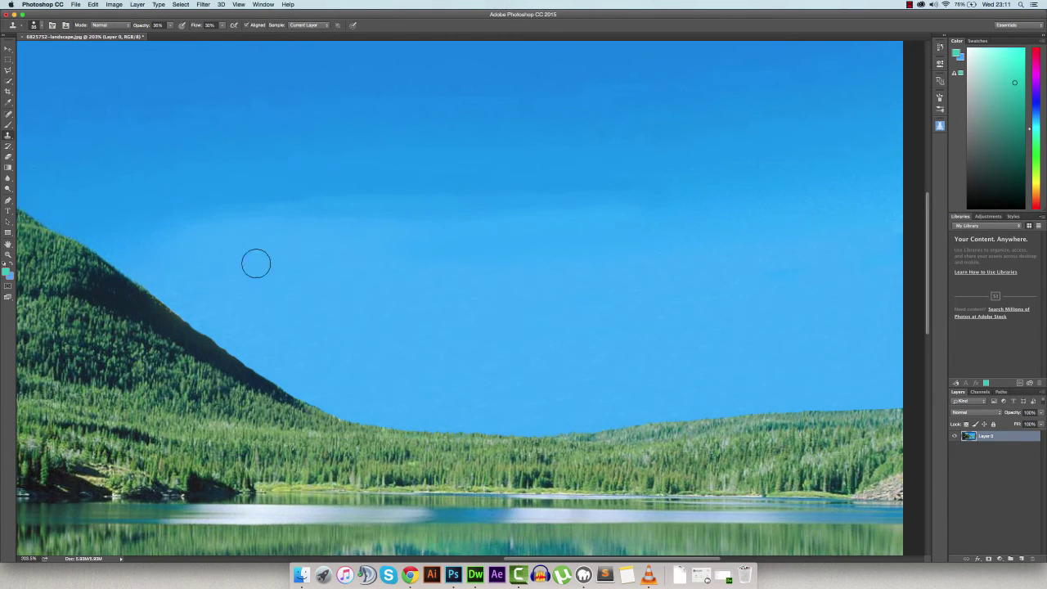
Enlarge the brush at 100% view and clone darker sky across the transition above the forested slope
key(super+1)
key(bracketright)
key(bracketright)
key(bracketright)
drag(480, 187, 605, 182)
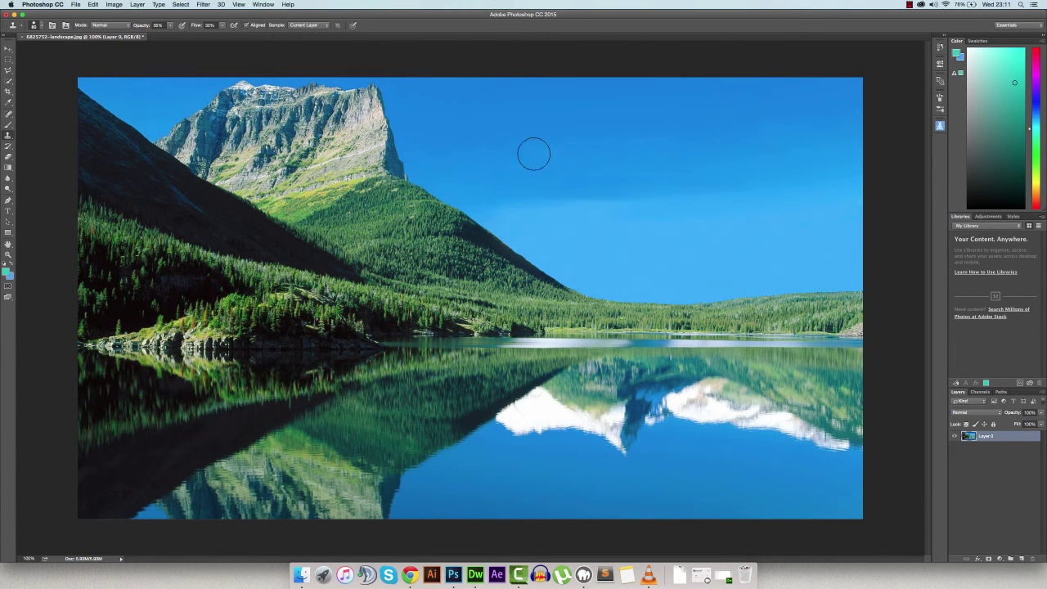
Reduce the brush and clone sky along the full width of the band between the dark and light blue
key(bracketleft)
key(bracketleft)
drag(645, 208, 689, 199)
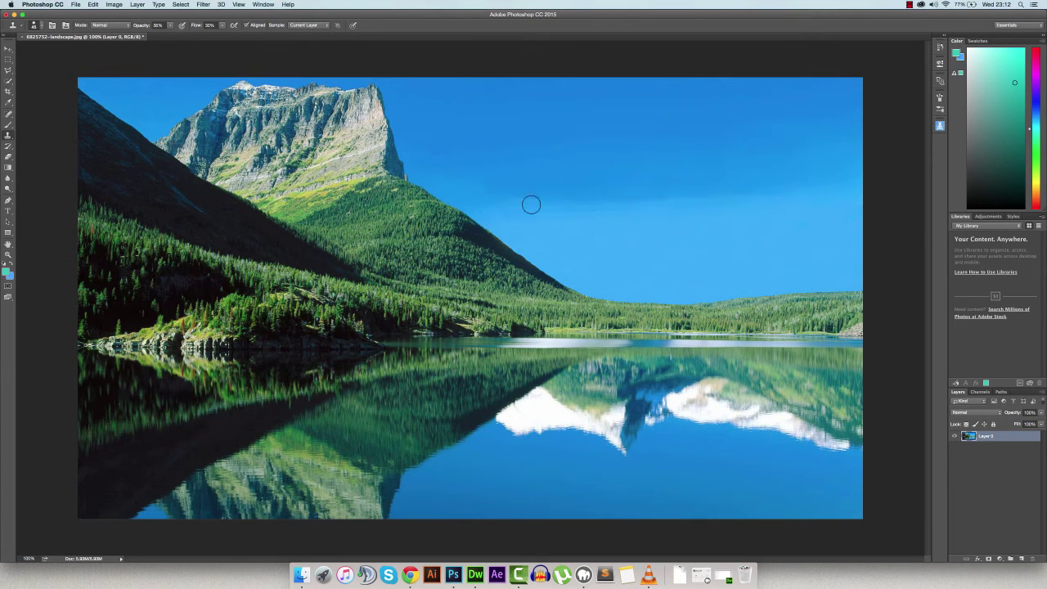
drag(781, 180, 439, 188)
alt+click(671, 237)
Switch to the Healing Brush tool, enlarge its brush, and heal the hard-edged band in the sky using sampled sky
key(j)
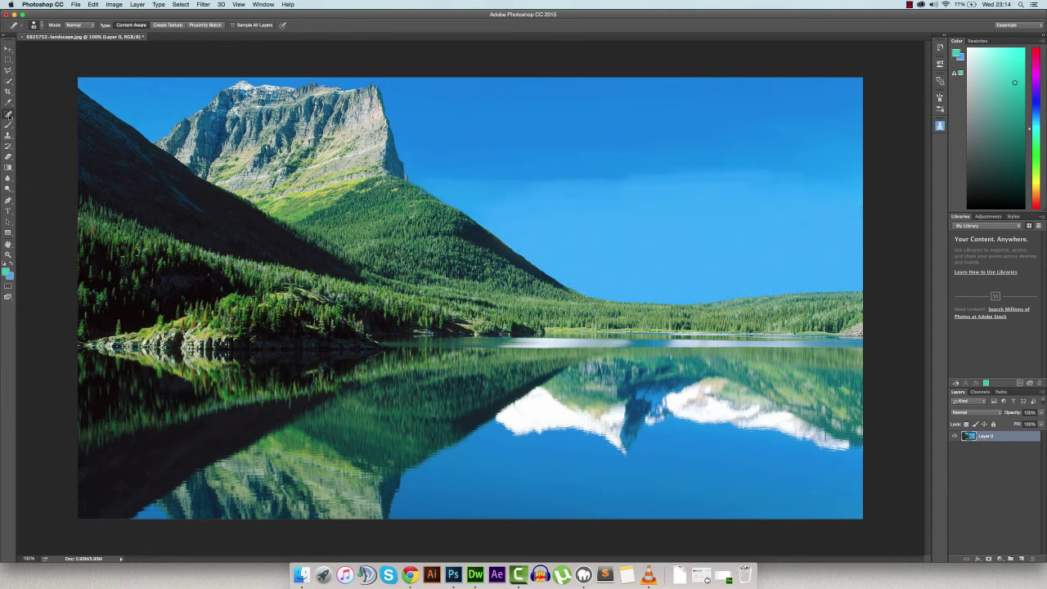
click(8, 115)
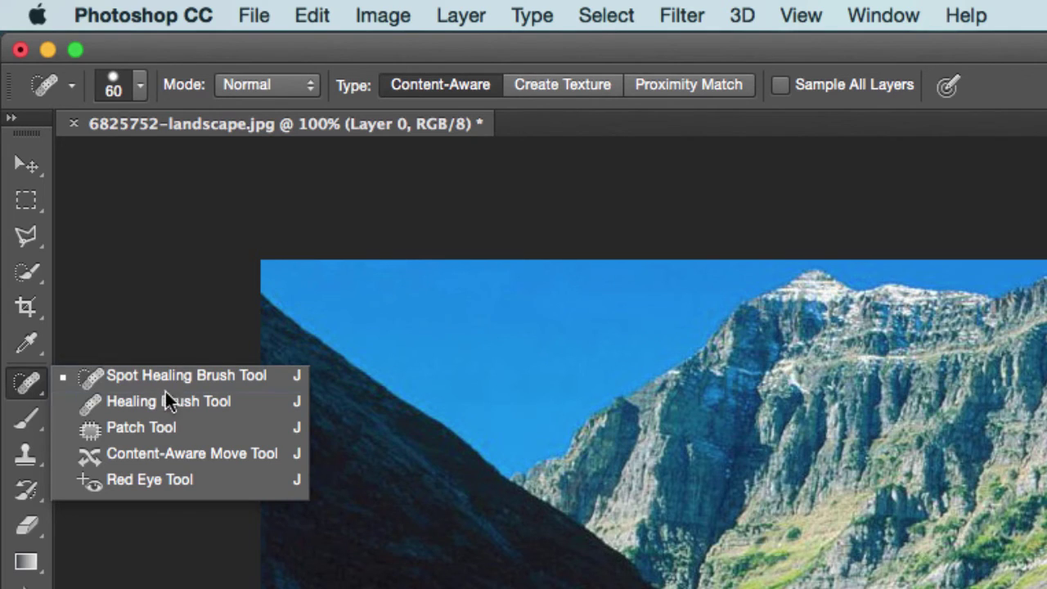
click(209, 404)
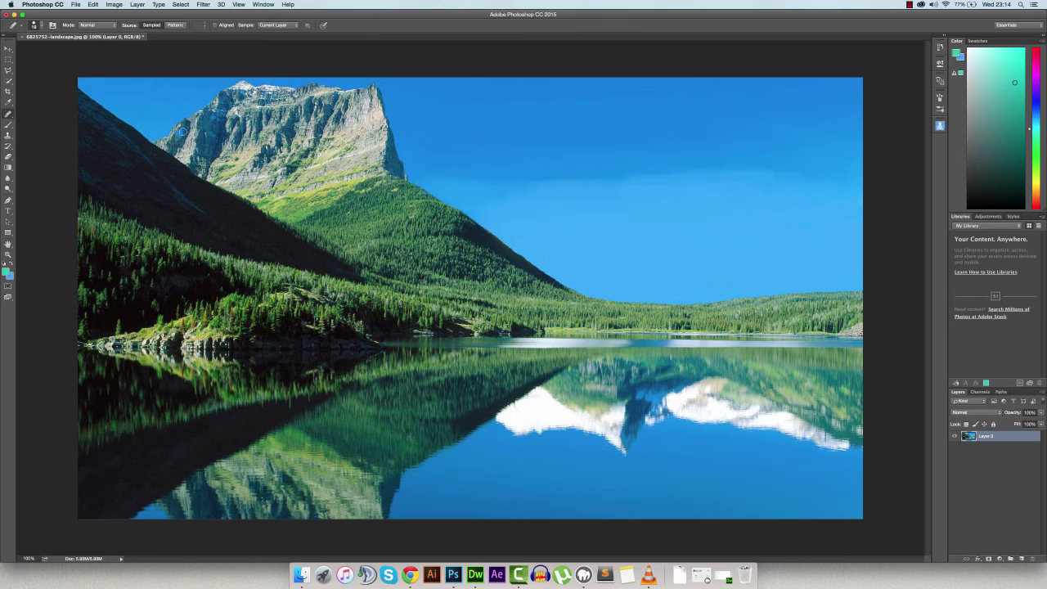
key(bracketright)
key(bracketright)
key(bracketright)
key(alt)
Return to the Clone Stamp tool and set both its opacity and flow to 100%
click(8, 135)
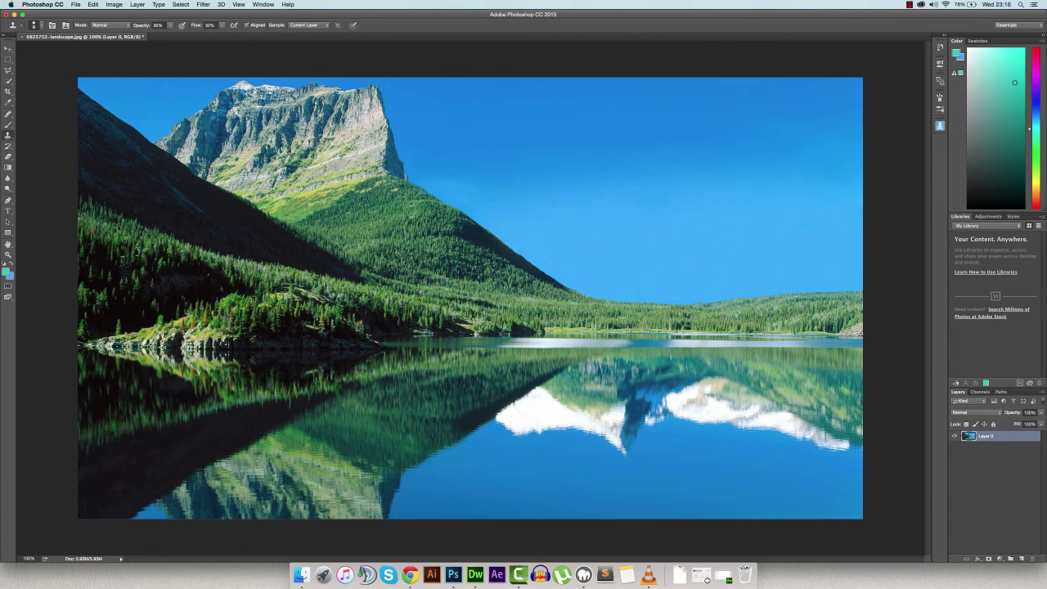
click(170, 27)
drag(171, 36, 206, 38)
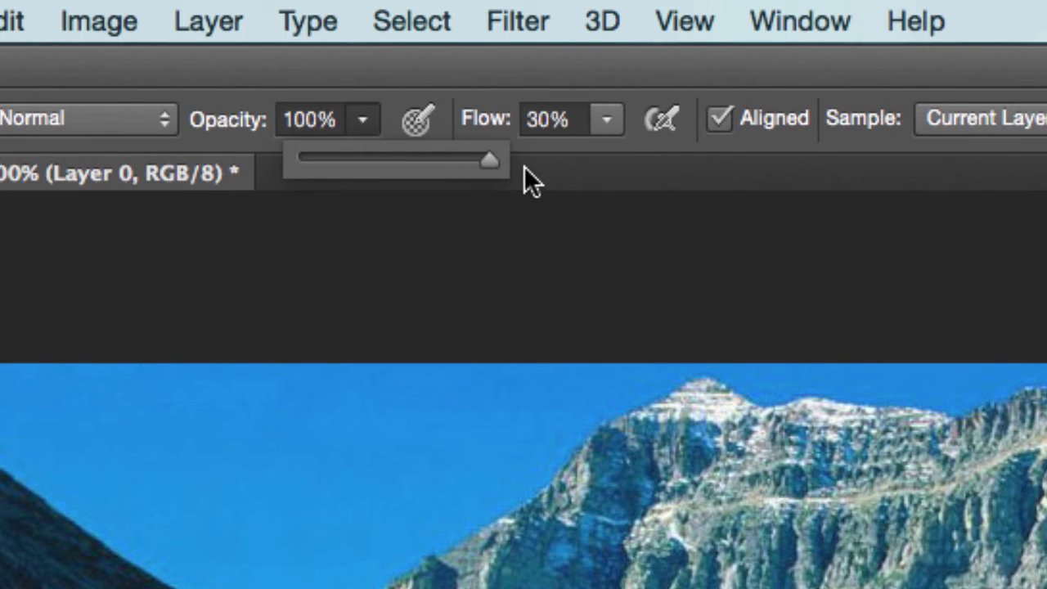
click(385, 135)
click(606, 119)
drag(613, 159, 756, 168)
click(614, 119)
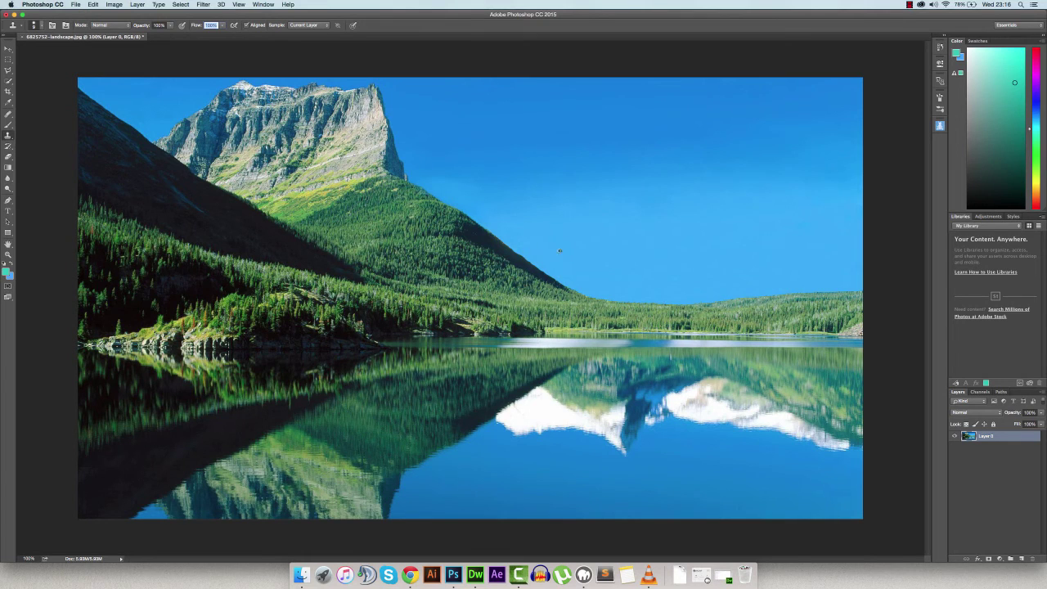
With a smaller brush, clone treetops along the forest skyline to roughen its edge, then view the image at 100%
scroll(612, 299, up, 10)
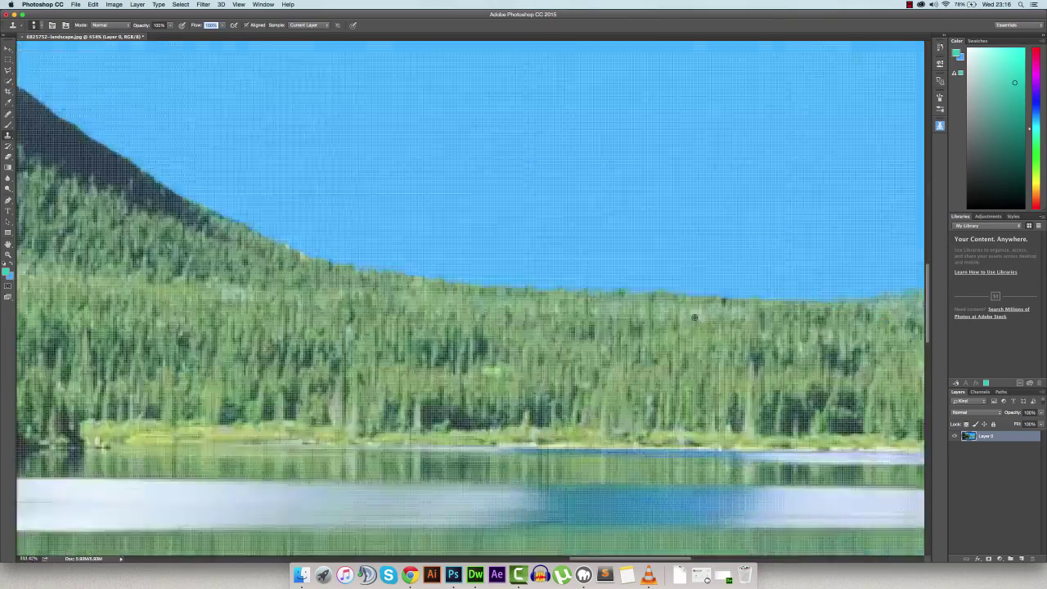
scroll(570, 293, up, 1)
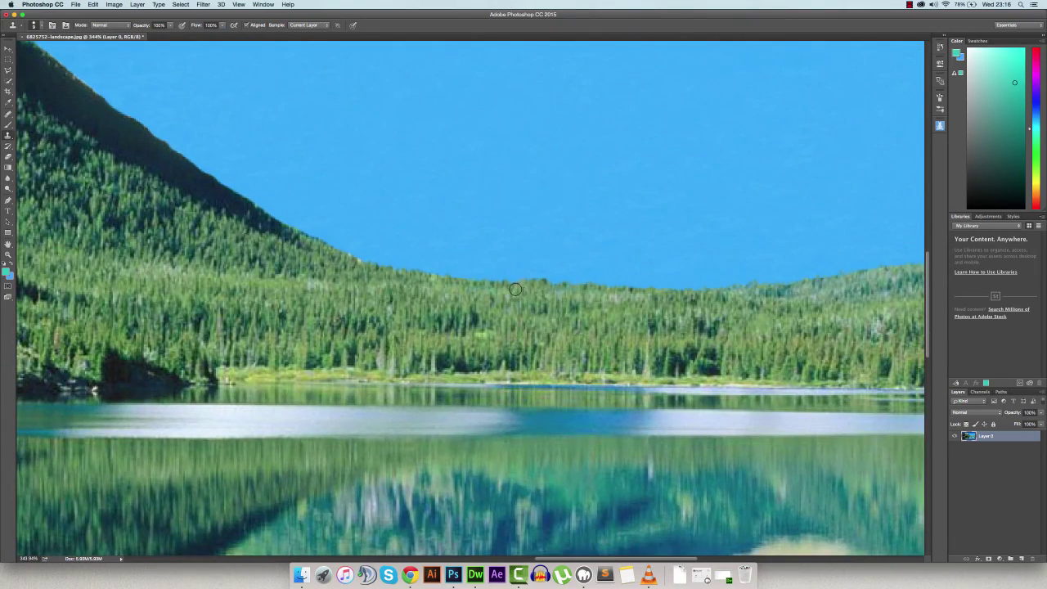
key(bracketleft)
key(bracketleft)
key(bracketleft)
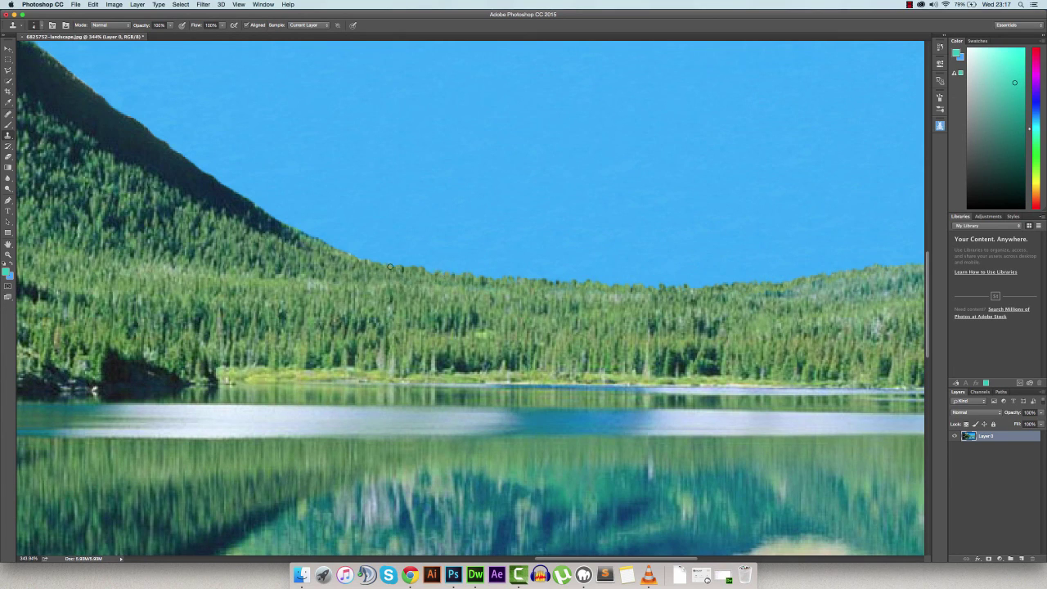
key(super+1)
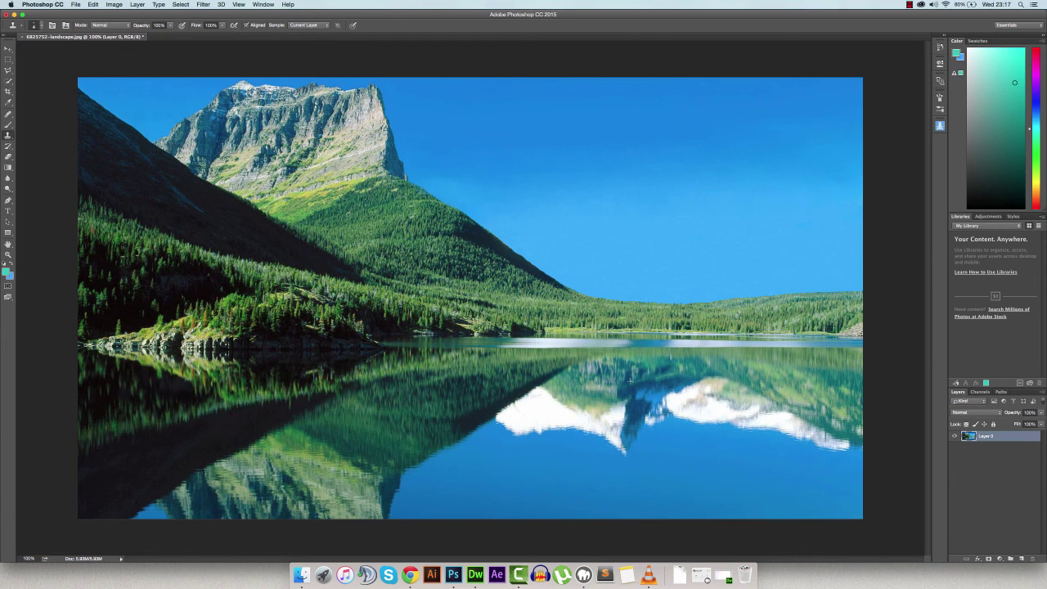